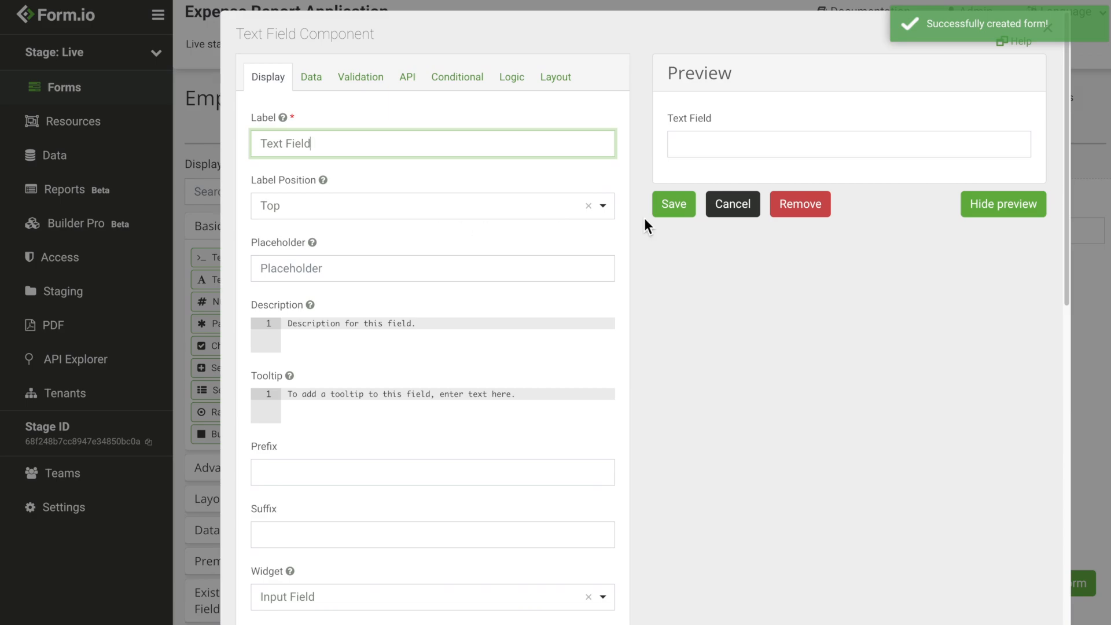
{"action": "left_click", "coordinate": [665, 219]}
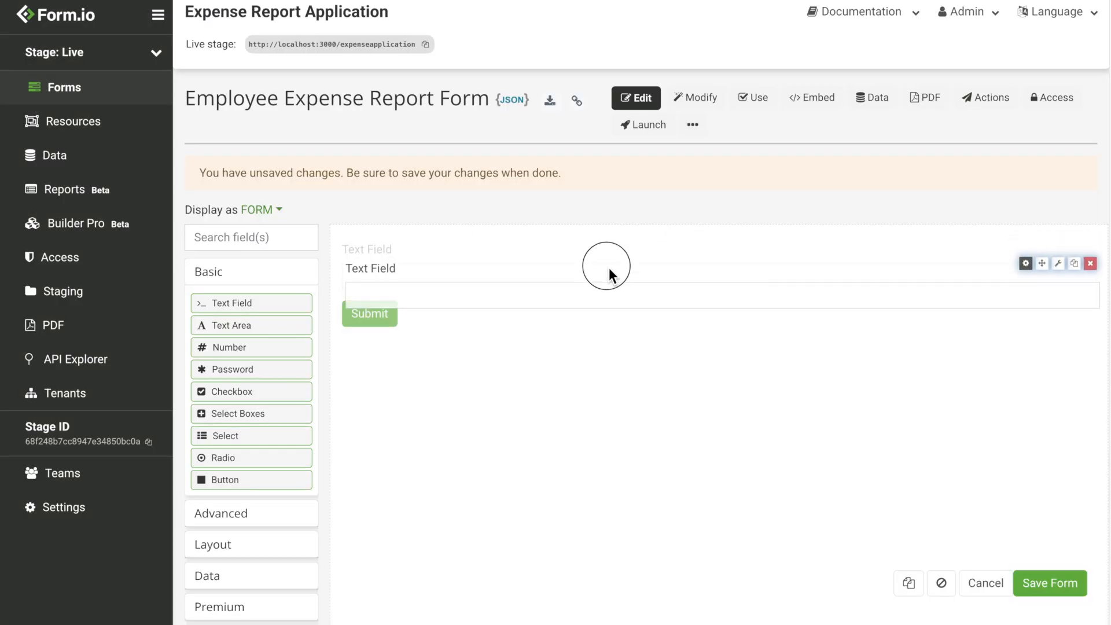
{"action": "left_click_drag", "start_coordinate": [617, 300], "coordinate": [625, 248]}
{"action": "left_click", "coordinate": [1022, 244]}
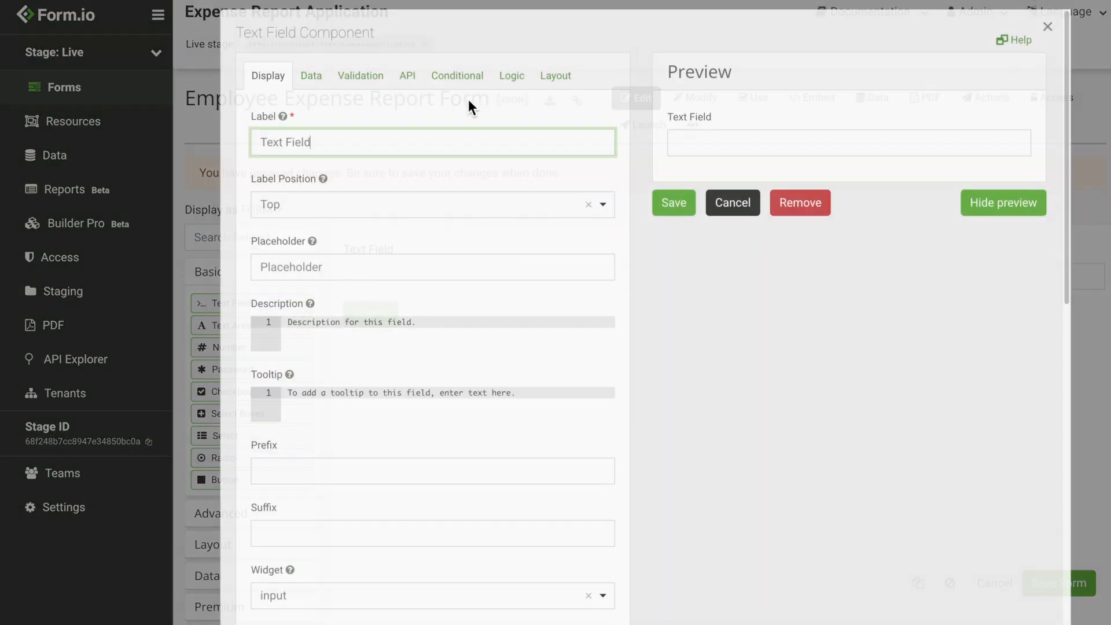
{"action": "left_click", "coordinate": [364, 78]}
{"action": "left_click", "coordinate": [293, 182]}
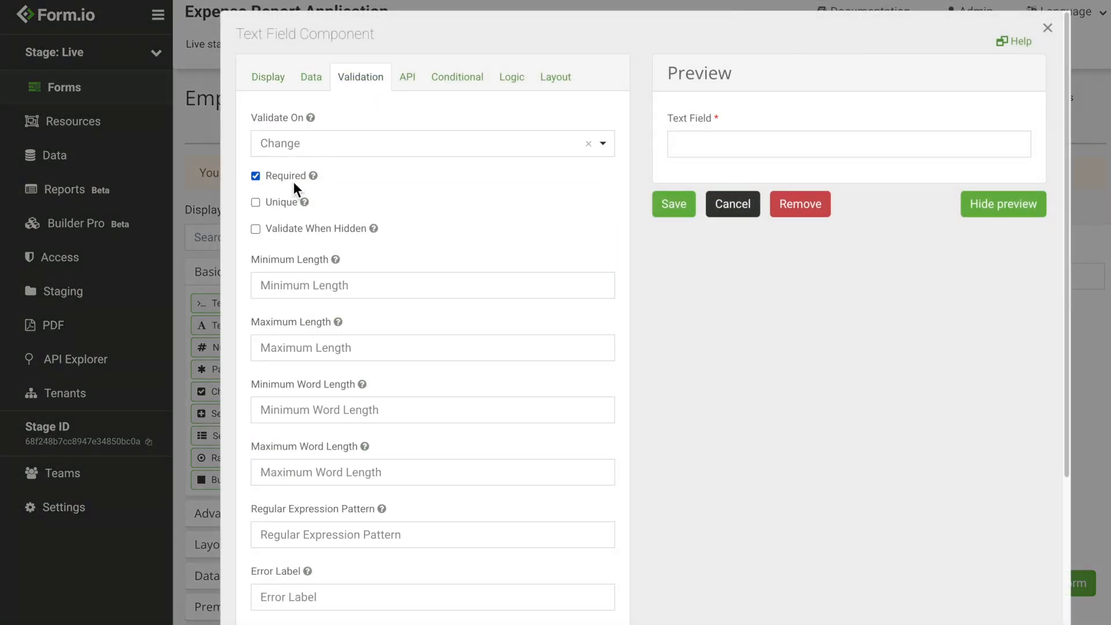
{"action": "left_click", "coordinate": [737, 199]}
- Remove the text field from the Employee Expense Report Form and save the form
{"action": "left_click", "coordinate": [1088, 245]}
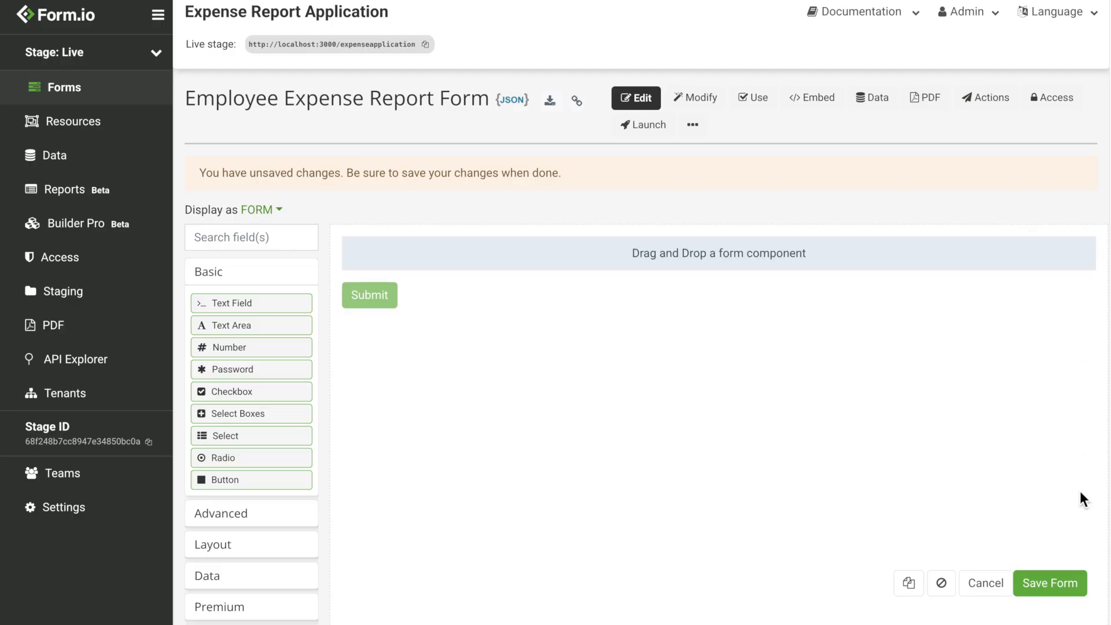
{"action": "left_click", "coordinate": [1064, 584]}
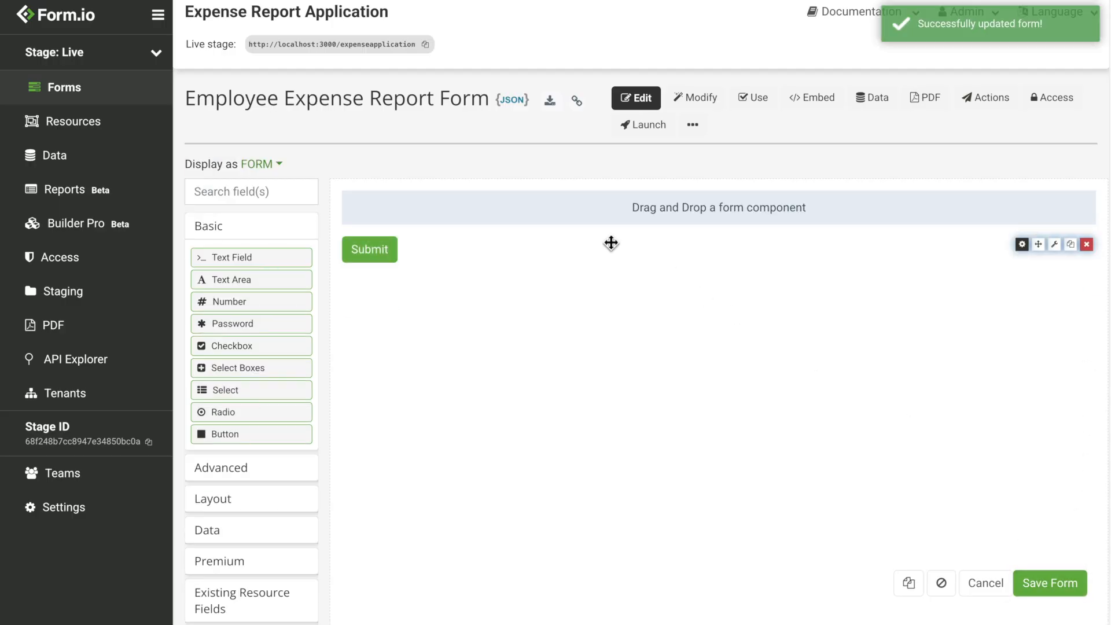
- Add a Panel layout component titled "Employee Information" above the Submit button
{"action": "left_click", "coordinate": [271, 501]}
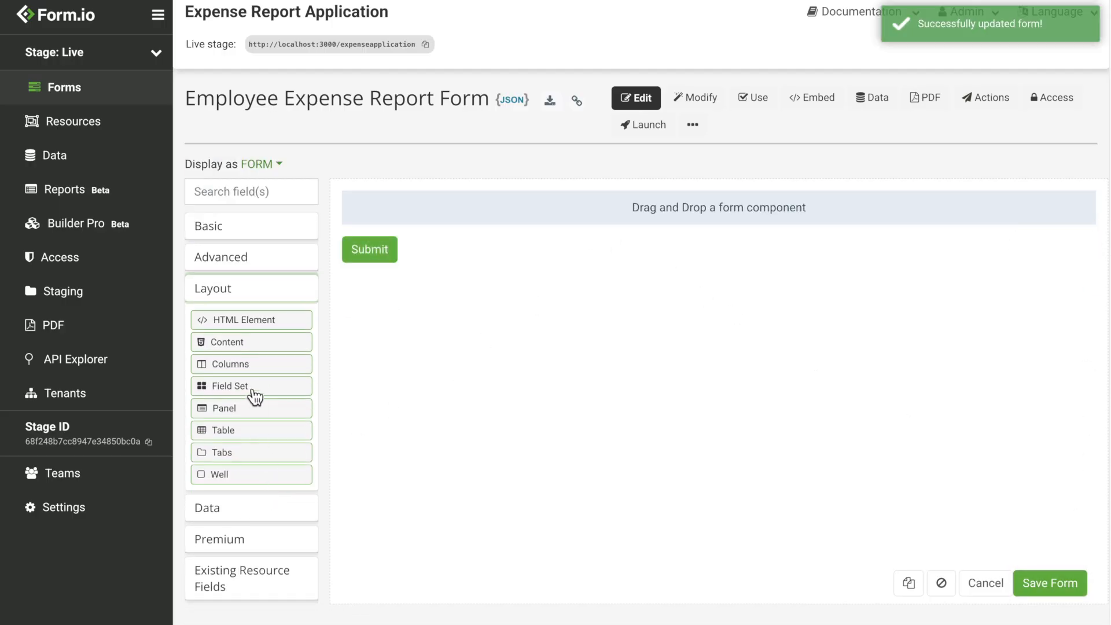
{"action": "left_click_drag", "start_coordinate": [250, 417], "coordinate": [443, 219]}
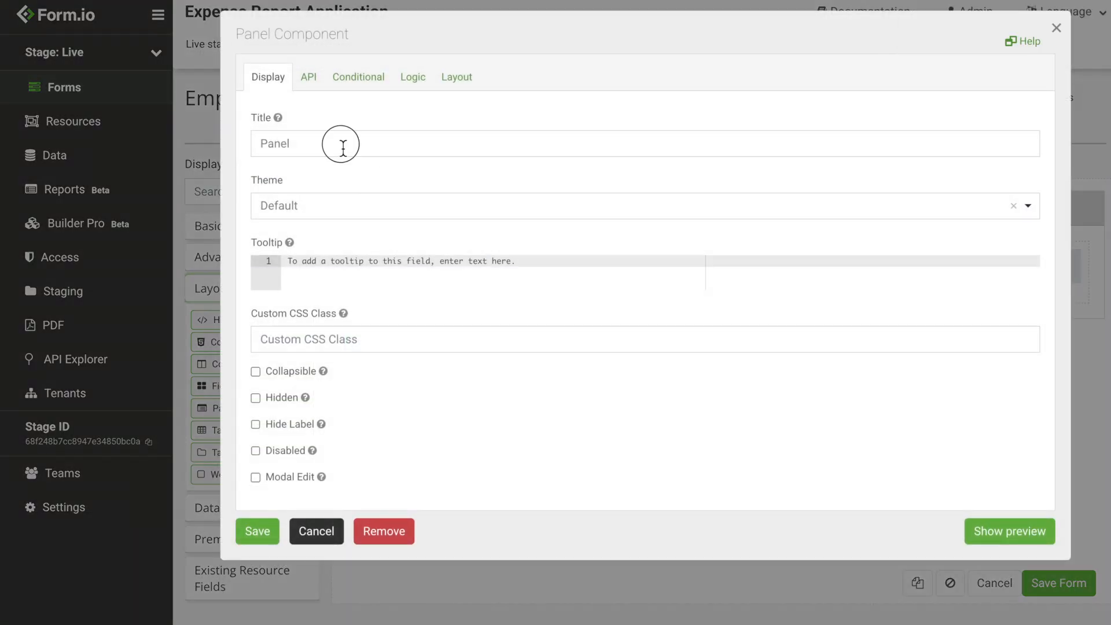
{"action": "type", "text": "Employee Information"}
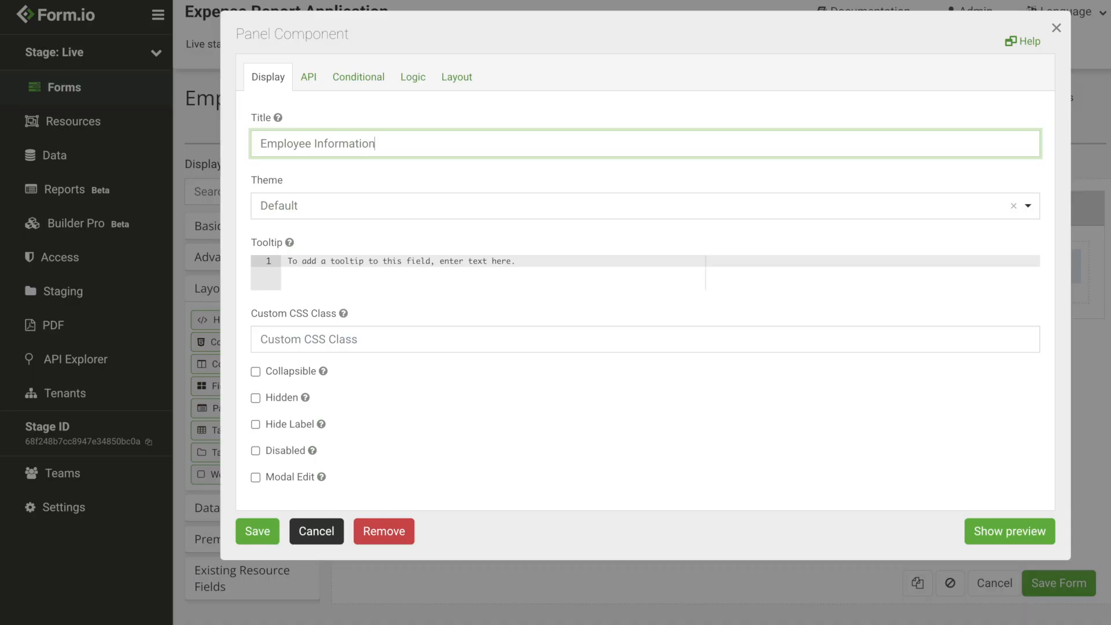
{"action": "left_click", "coordinate": [256, 532]}
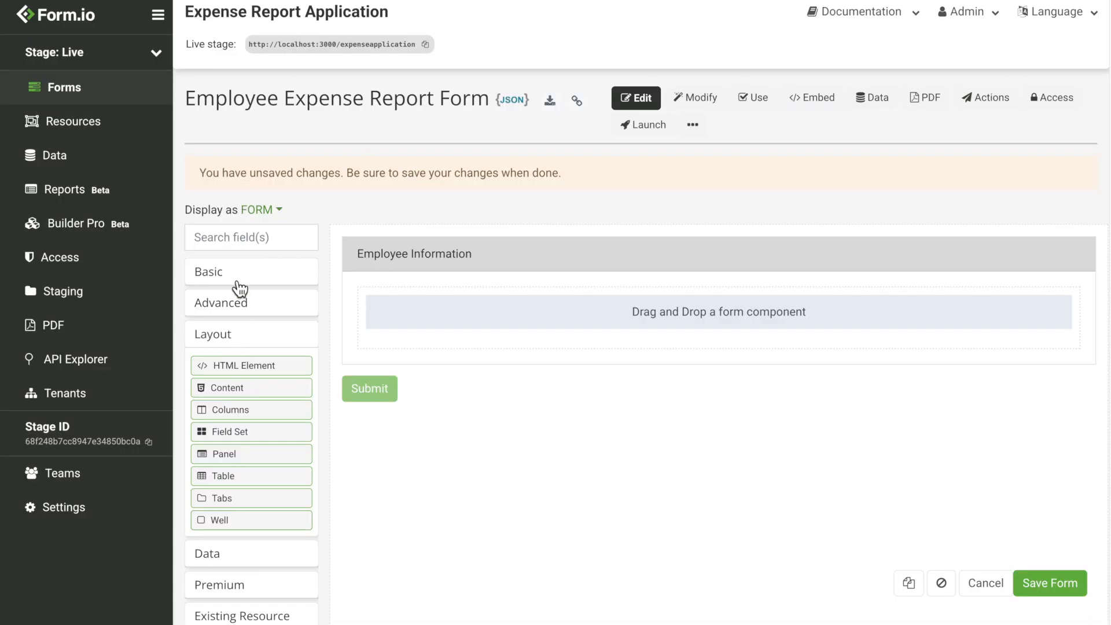
- Add a Text Field labelled "Name" inside the Employee Information panel
{"action": "left_click_drag", "start_coordinate": [243, 310], "coordinate": [434, 321]}
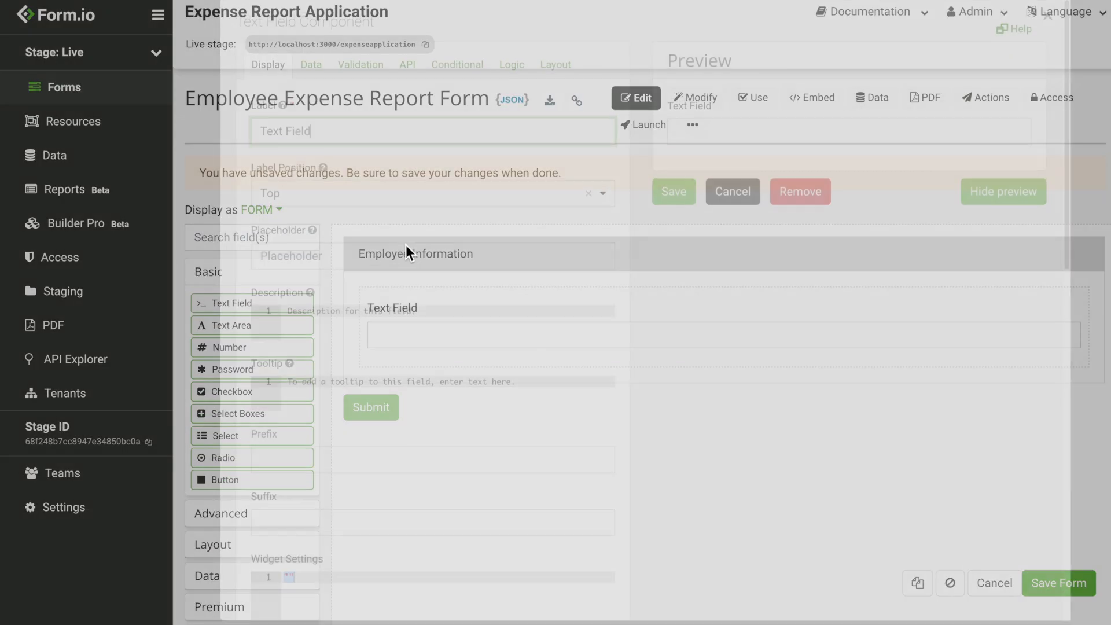
{"action": "type", "text": "N"}
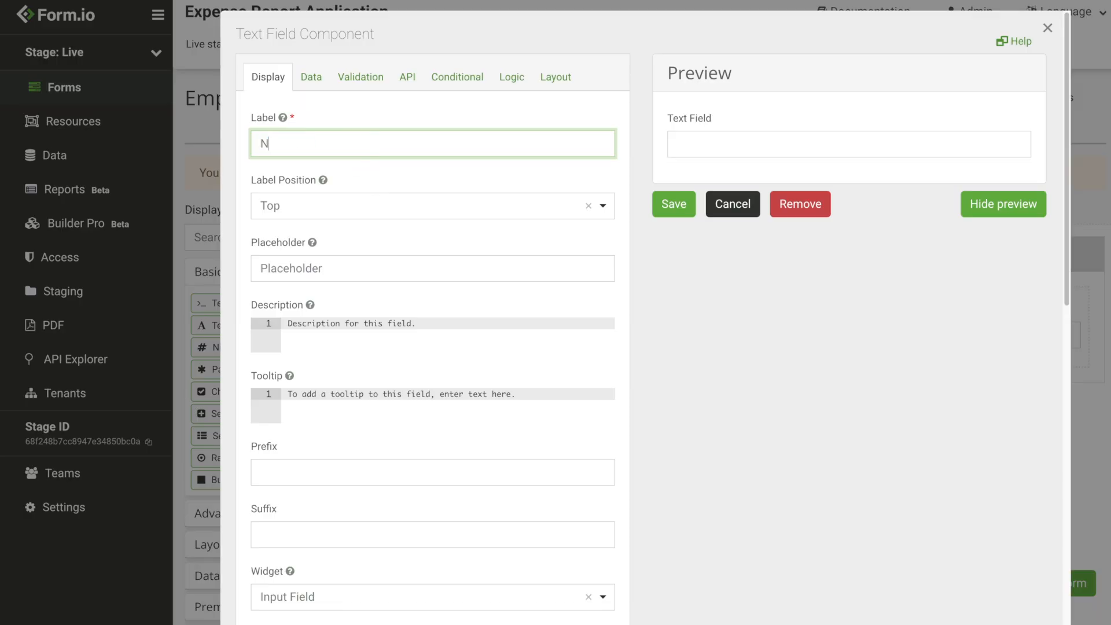
{"action": "type", "text": "ame"}
{"action": "left_click", "coordinate": [670, 206]}
- Add an Email component with its default label below the Name field in the Employee Information panel
{"action": "left_click", "coordinate": [286, 273]}
{"action": "left_click", "coordinate": [275, 313]}
{"action": "left_click_drag", "start_coordinate": [261, 342], "coordinate": [425, 360]}
{"action": "left_click", "coordinate": [672, 204]}
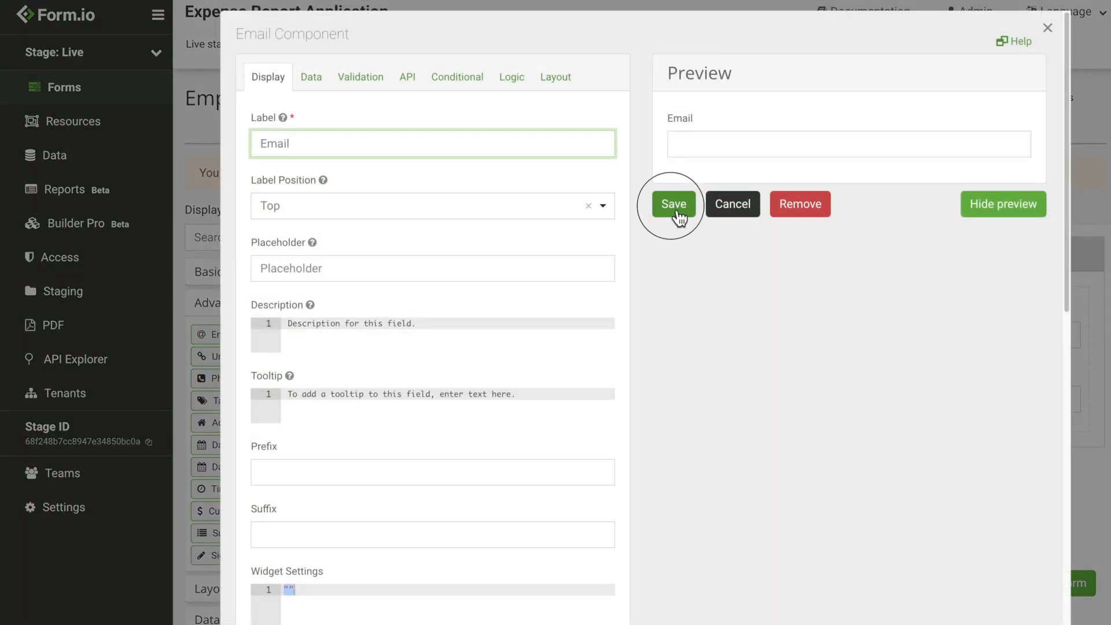
- Add a Select component labelled "Department" below the Email field in the Employee Information panel
{"action": "left_click", "coordinate": [262, 277]}
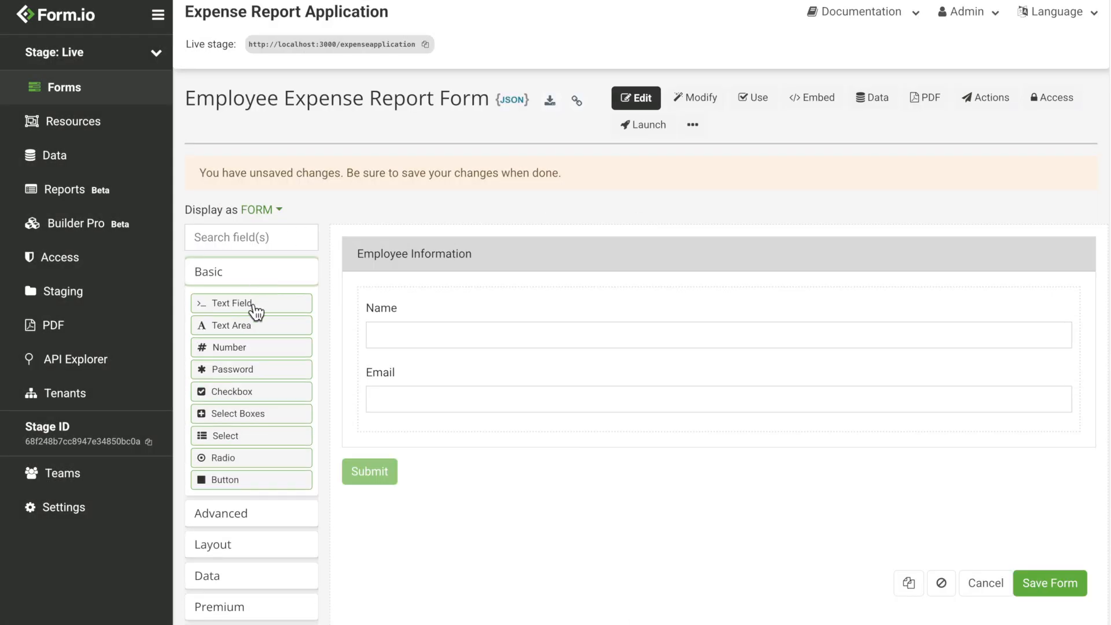
{"action": "left_click_drag", "start_coordinate": [243, 442], "coordinate": [429, 424]}
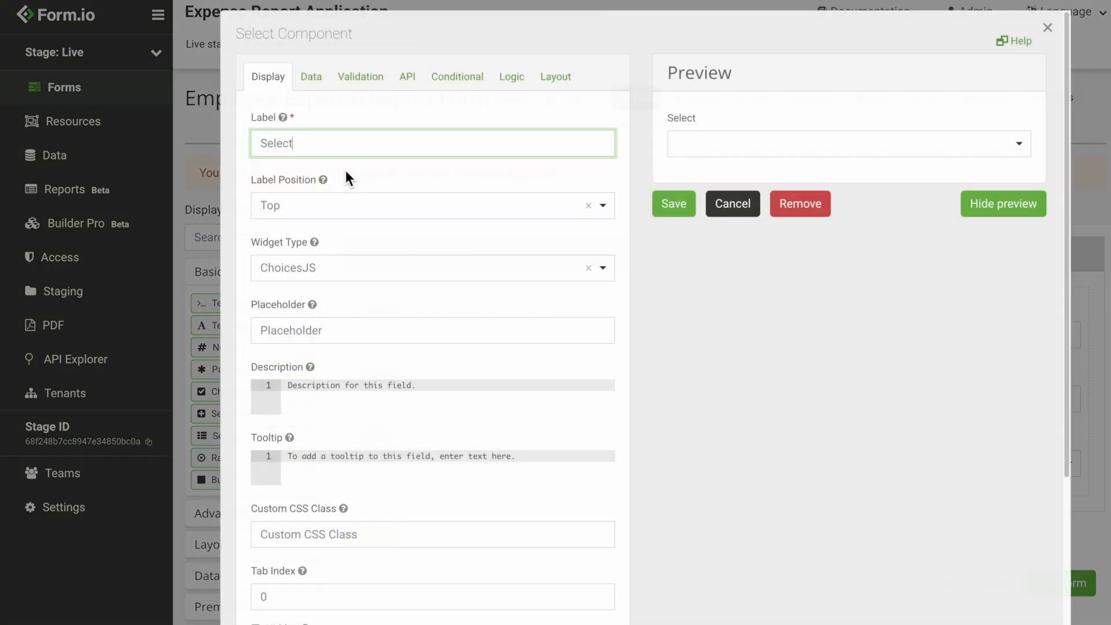
{"action": "type", "text": "Departmen"}
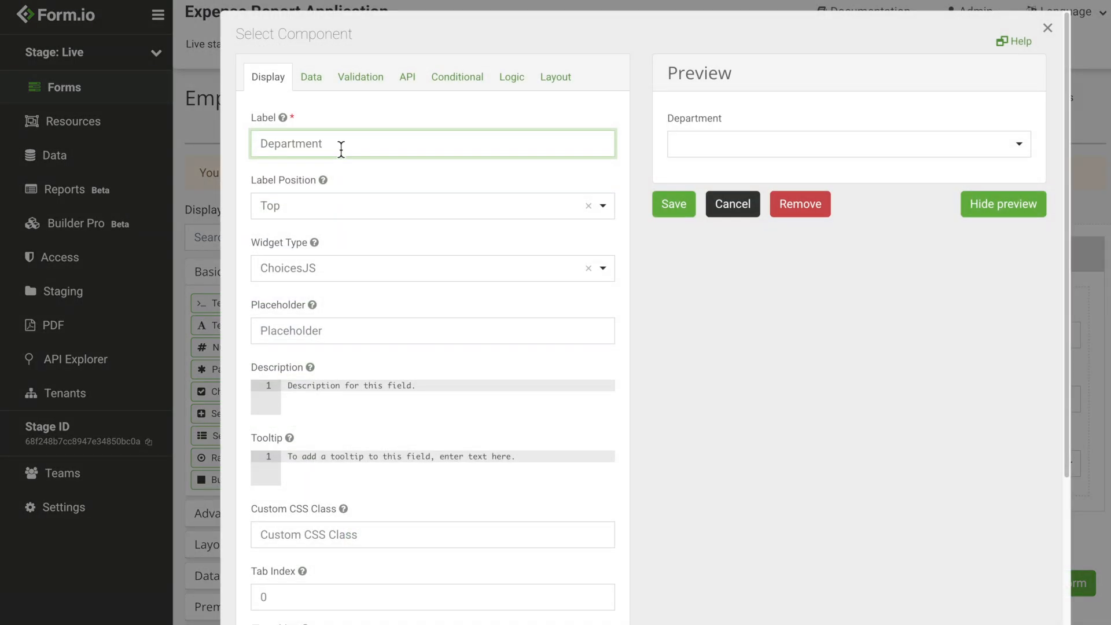
{"action": "left_click", "coordinate": [671, 205]}
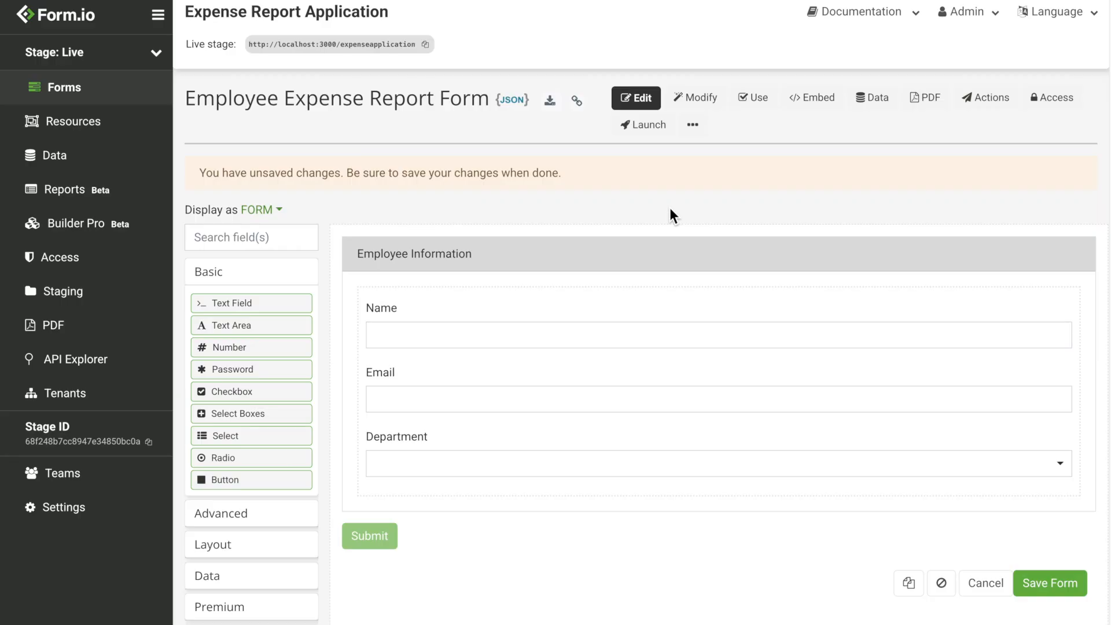
- Add a second Panel titled "Expense Details" between the Employee Information panel and the Submit button
{"action": "scroll", "coordinate": [606, 237], "scroll_direction": "down", "scroll_amount": 1}
{"action": "left_click", "coordinate": [270, 473]}
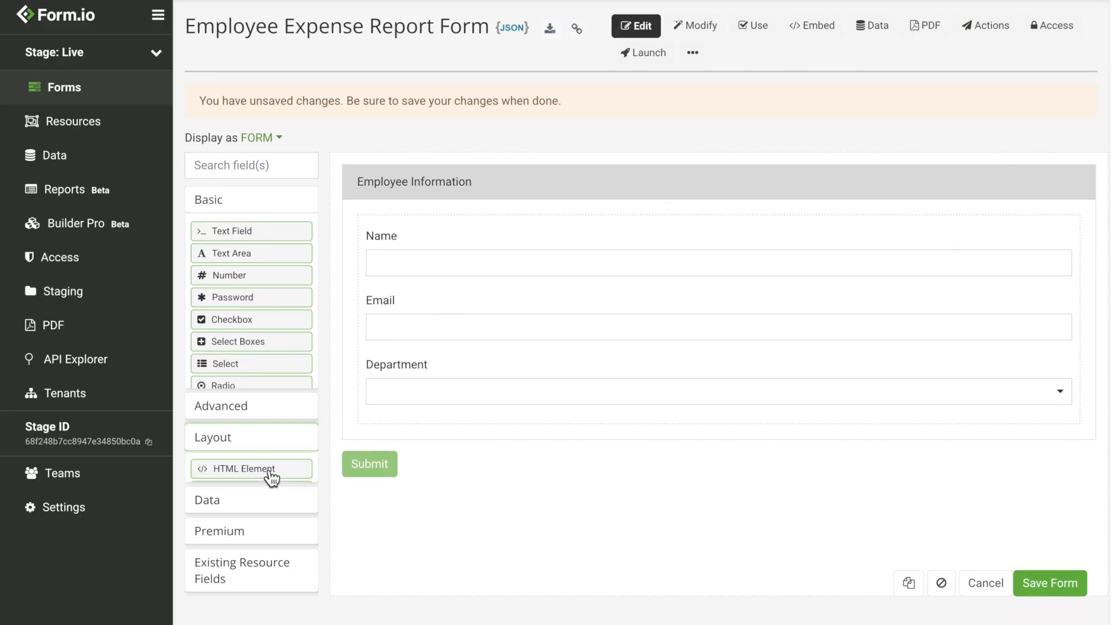
{"action": "left_click_drag", "start_coordinate": [264, 388], "coordinate": [463, 461]}
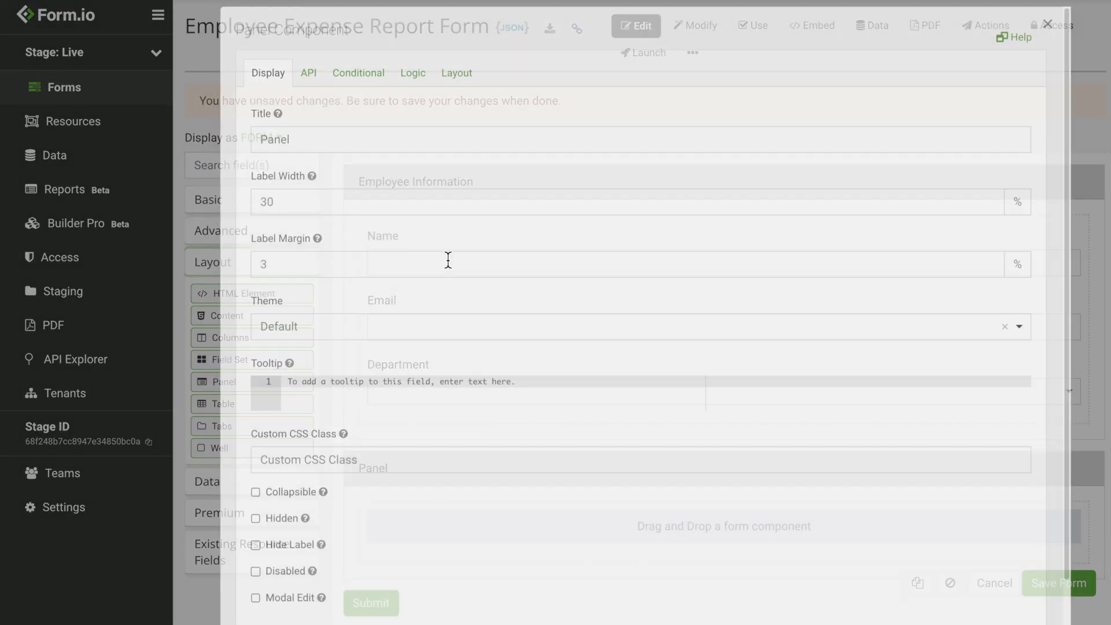
{"action": "type", "text": "Expe"}
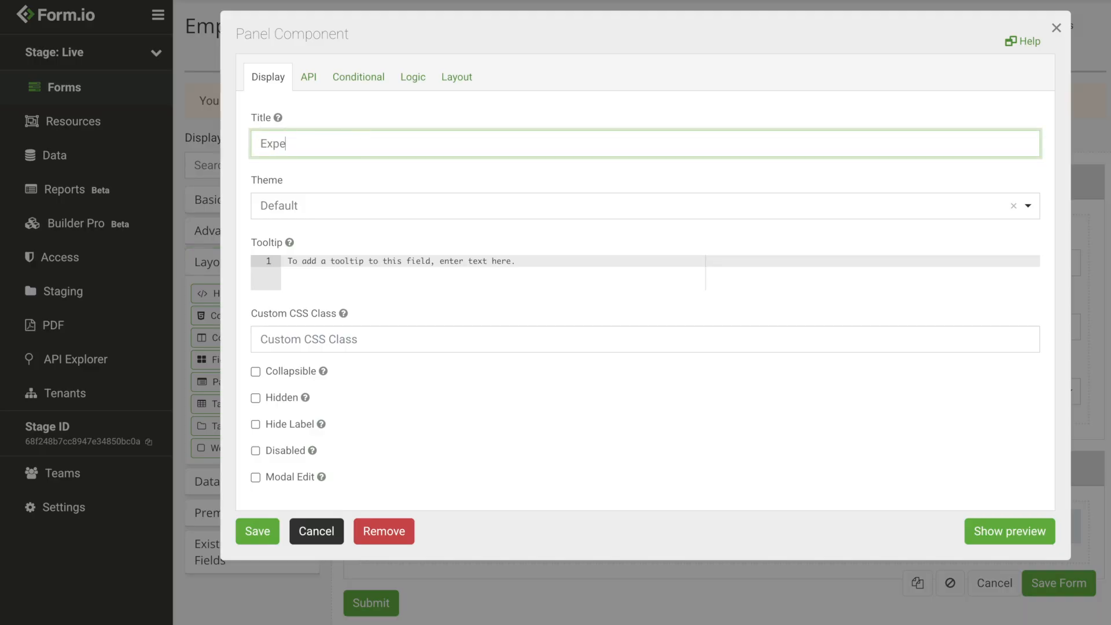
{"action": "left_click", "coordinate": [258, 531]}
- Add a Date / Time component labelled "Expense Date" inside the Expense Details panel
{"action": "scroll", "coordinate": [404, 393], "scroll_direction": "down", "scroll_amount": 1}
{"action": "left_click", "coordinate": [268, 163]}
{"action": "left_click_drag", "start_coordinate": [264, 303], "coordinate": [483, 471]}
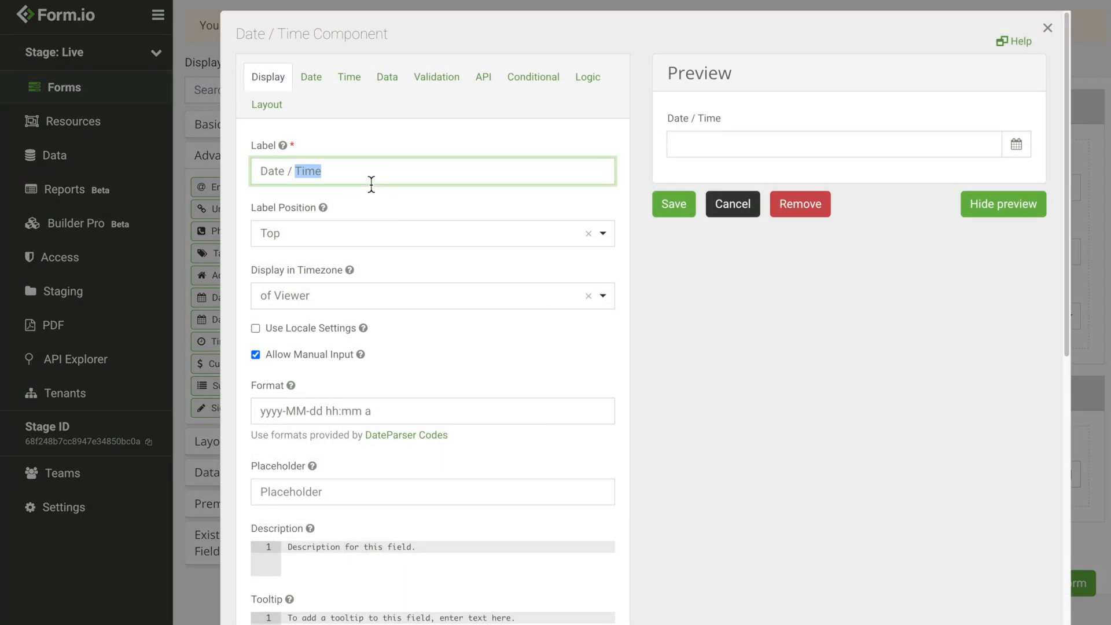
{"action": "triple_click", "coordinate": [371, 184]}
{"action": "type", "text": "Expense Date"}
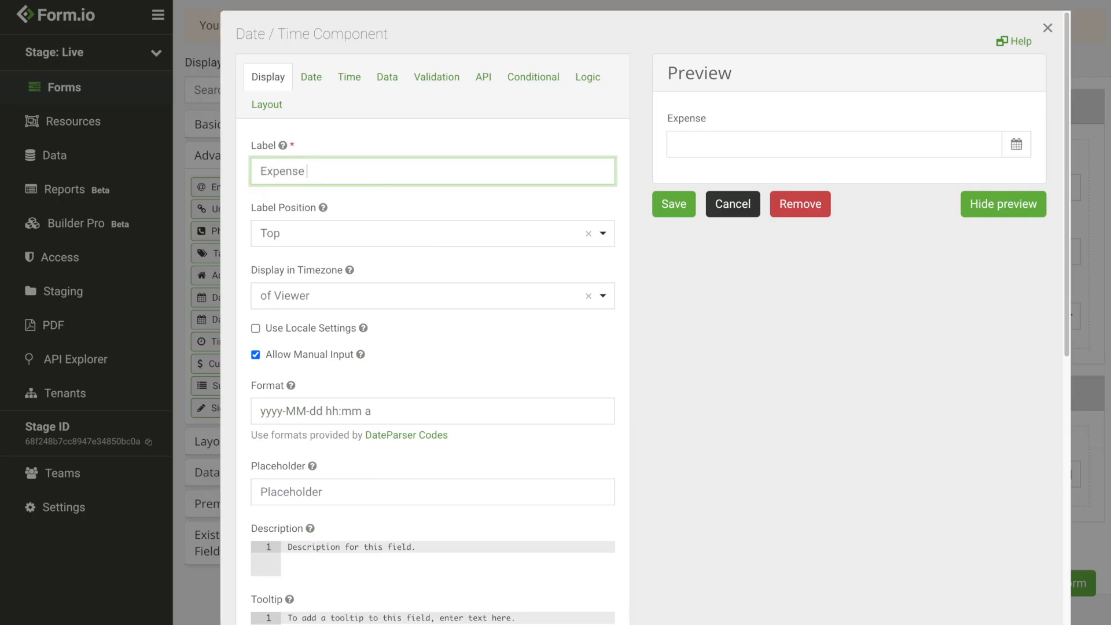
{"action": "left_click", "coordinate": [694, 214]}
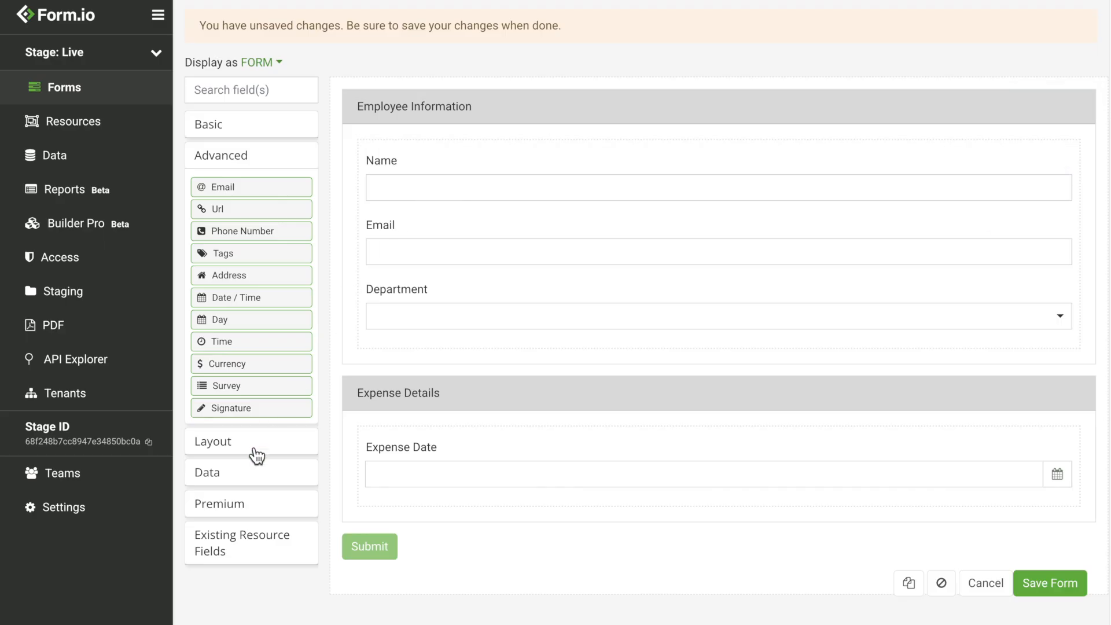
- Add a Select component labelled "Expense Type" below Expense Date in the Expense Details panel
{"action": "left_click", "coordinate": [234, 126]}
{"action": "left_click_drag", "start_coordinate": [250, 300], "coordinate": [454, 474]}
{"action": "double_click", "coordinate": [363, 150]}
{"action": "type", "text": "Expense Type"}
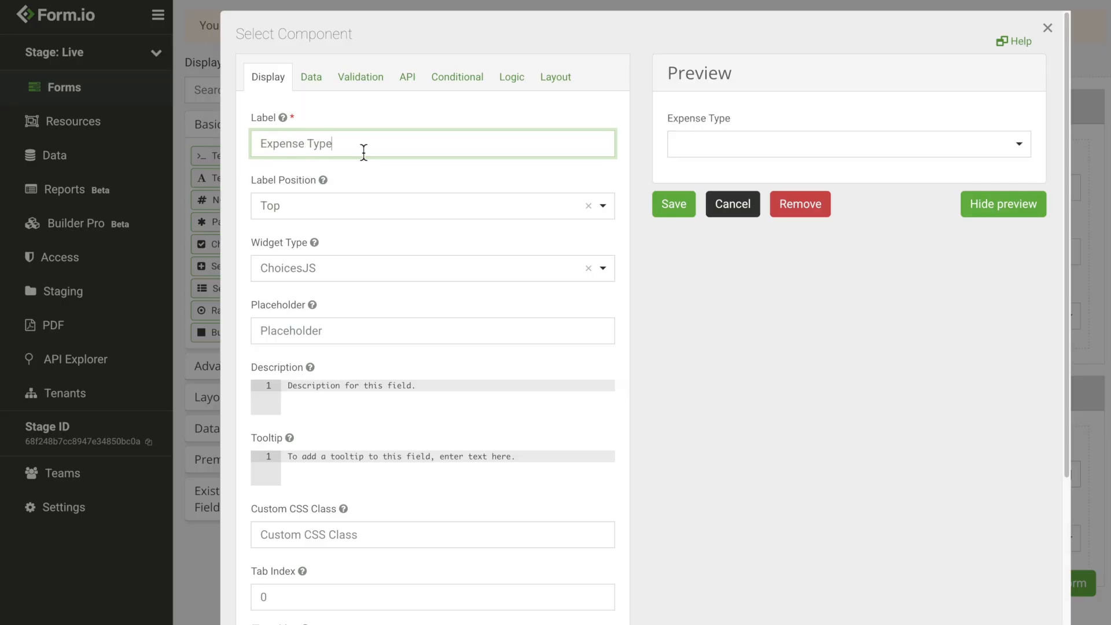
{"action": "left_click", "coordinate": [659, 208]}
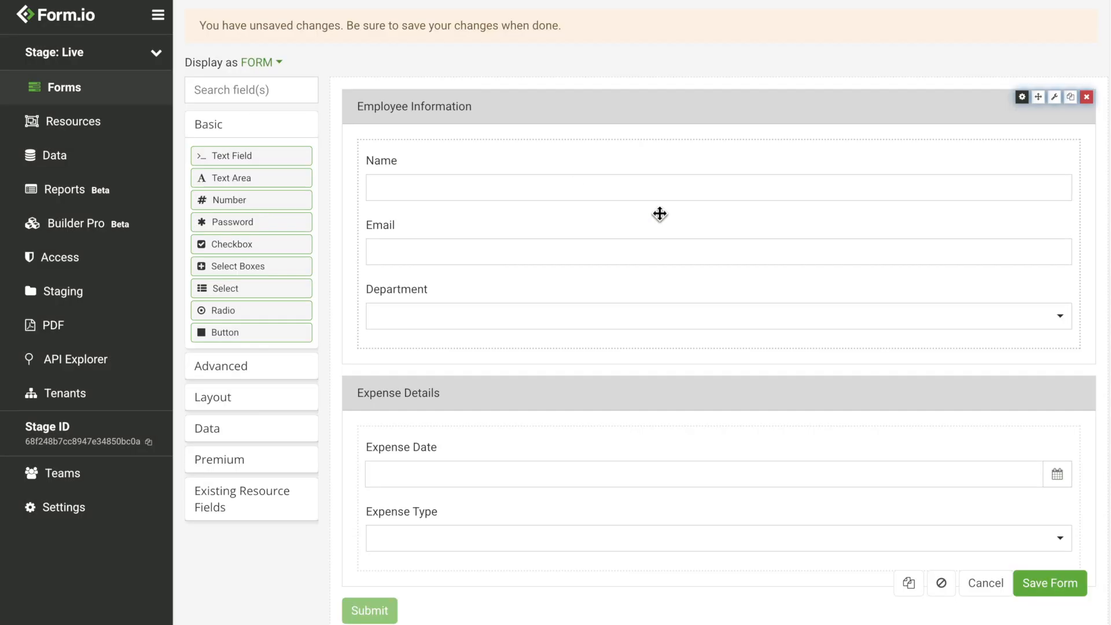
- Add a Currency component labelled "Expense Amount" below Expense Type in the Expense Details panel
{"action": "left_click", "coordinate": [271, 373]}
{"action": "left_click_drag", "start_coordinate": [263, 373], "coordinate": [493, 566]}
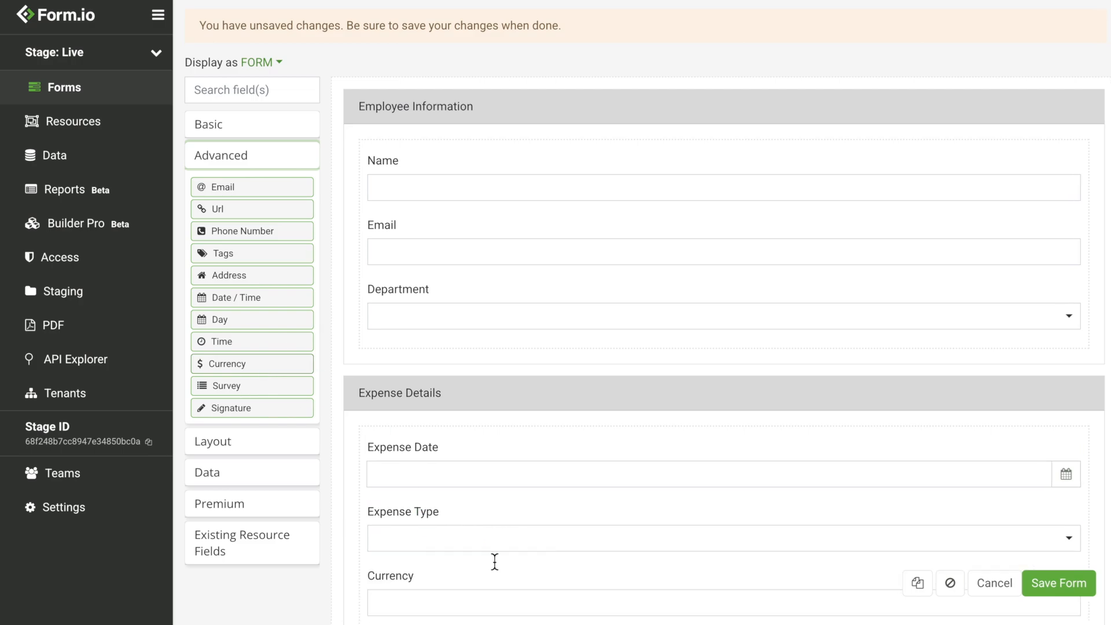
{"action": "double_click", "coordinate": [357, 148]}
{"action": "type", "text": "Expense"}
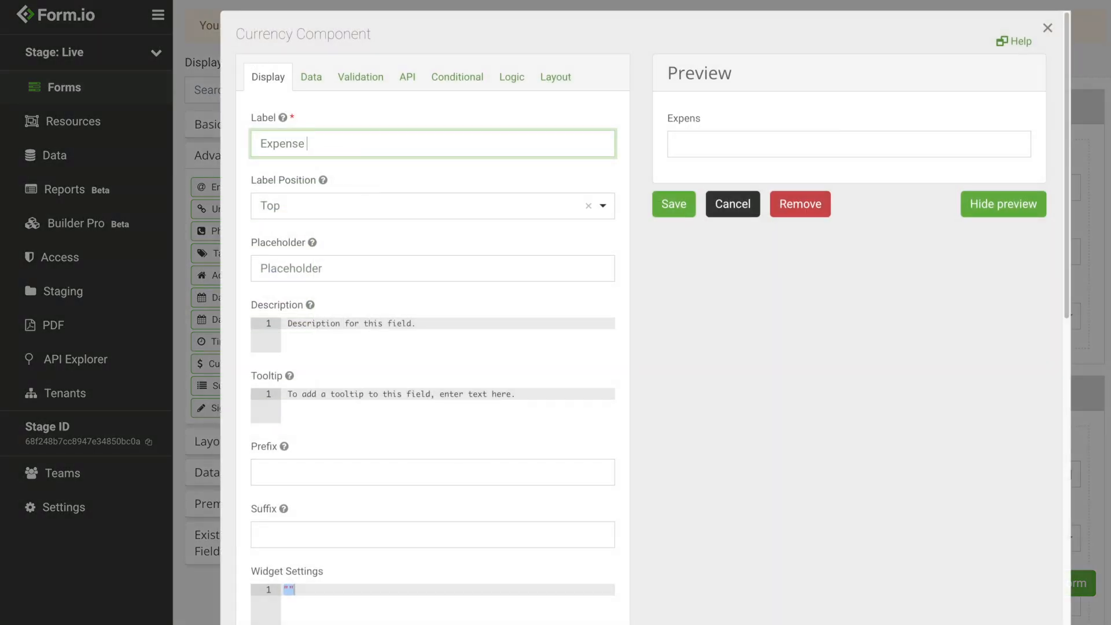
{"action": "type", "text": " Amount"}
{"action": "left_click", "coordinate": [673, 203]}
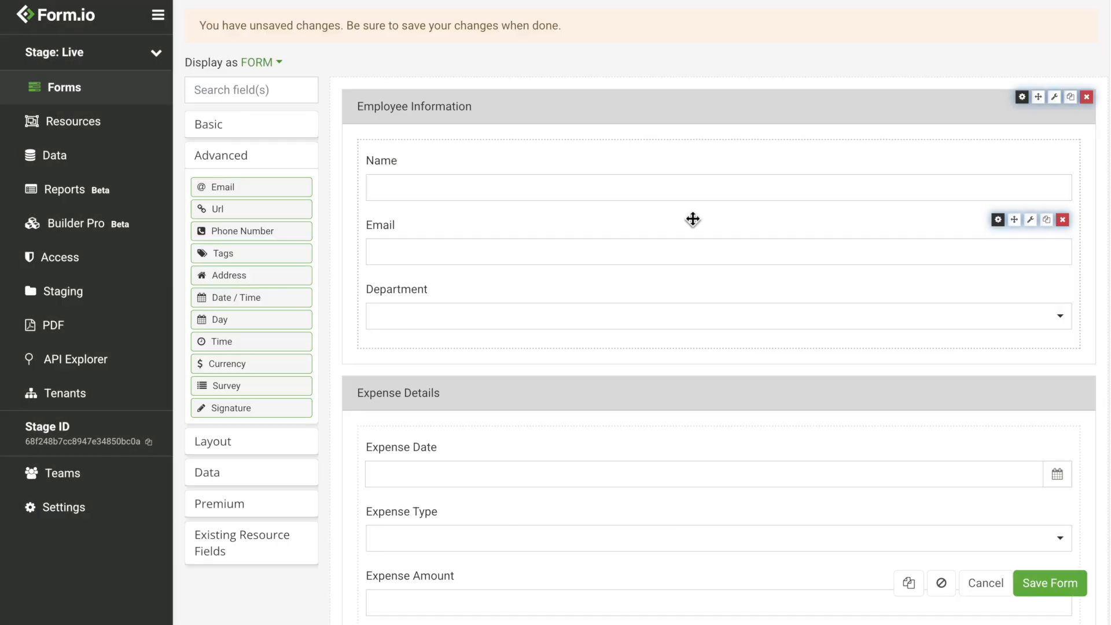
- Add a Text Area labelled "Expense Details" below Expense Amount in the Expense Details panel
{"action": "left_click", "coordinate": [234, 96]}
{"action": "left_click_drag", "start_coordinate": [255, 151], "coordinate": [486, 548]}
{"action": "triple_click", "coordinate": [357, 151]}
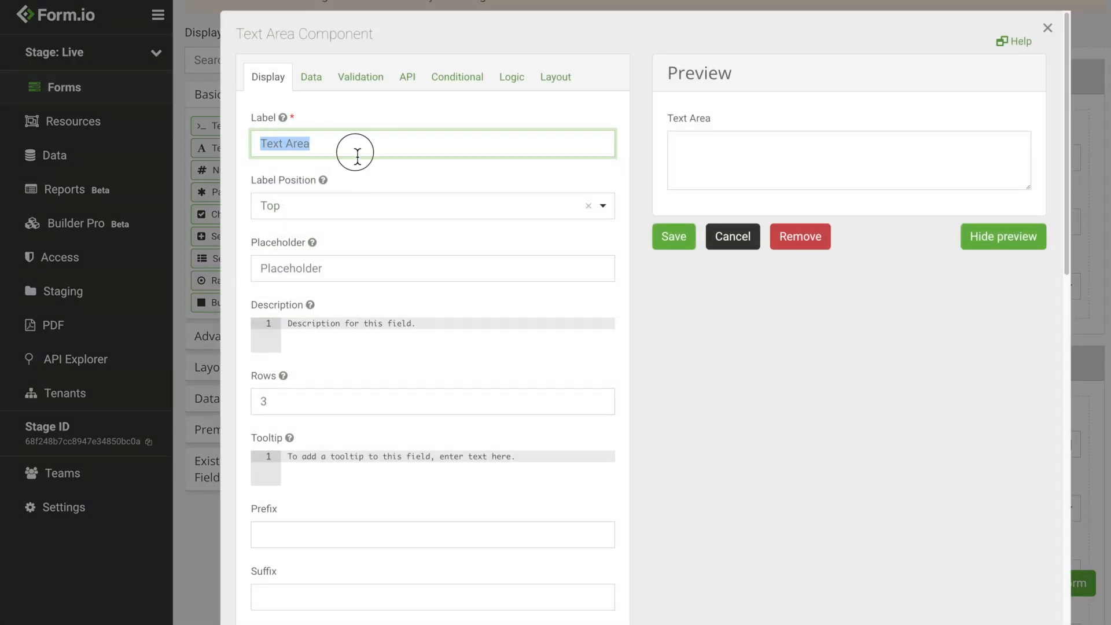
{"action": "type", "text": "Expense Detail"}
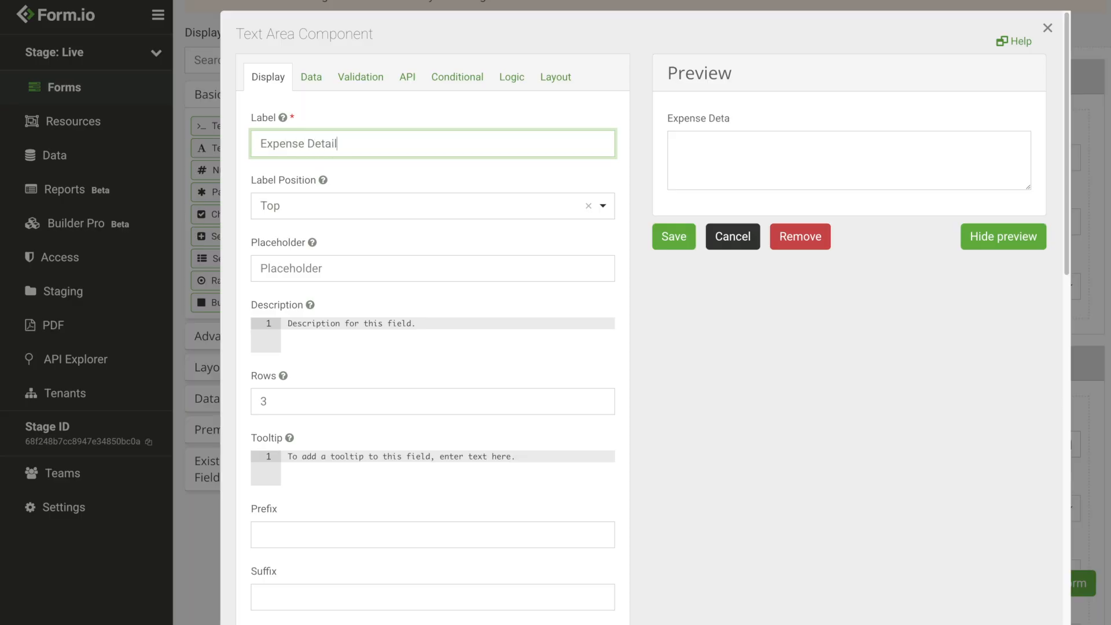
{"action": "type", "text": "s"}
{"action": "left_click", "coordinate": [655, 232]}
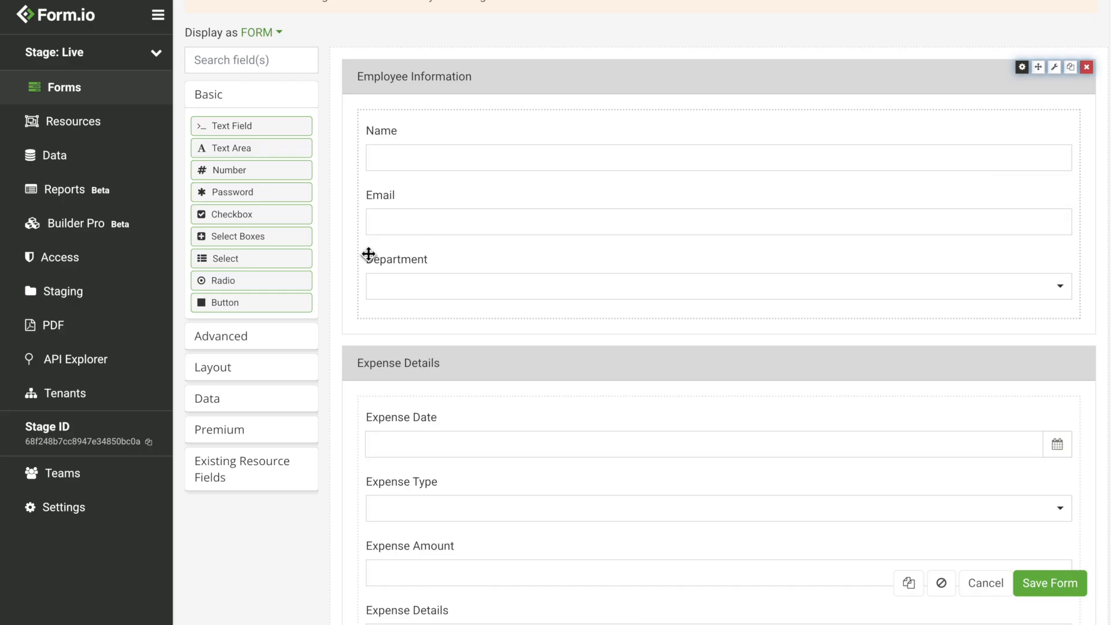
- Add a Checkbox labelled "Send a copy of expense report" below the Expense Details text area and save the form
{"action": "scroll", "coordinate": [341, 232], "scroll_direction": "down", "scroll_amount": 2}
{"action": "left_click_drag", "start_coordinate": [273, 187], "coordinate": [543, 588]}
{"action": "triple_click", "coordinate": [326, 145]}
{"action": "type", "text": "Send a copy of expense report"}
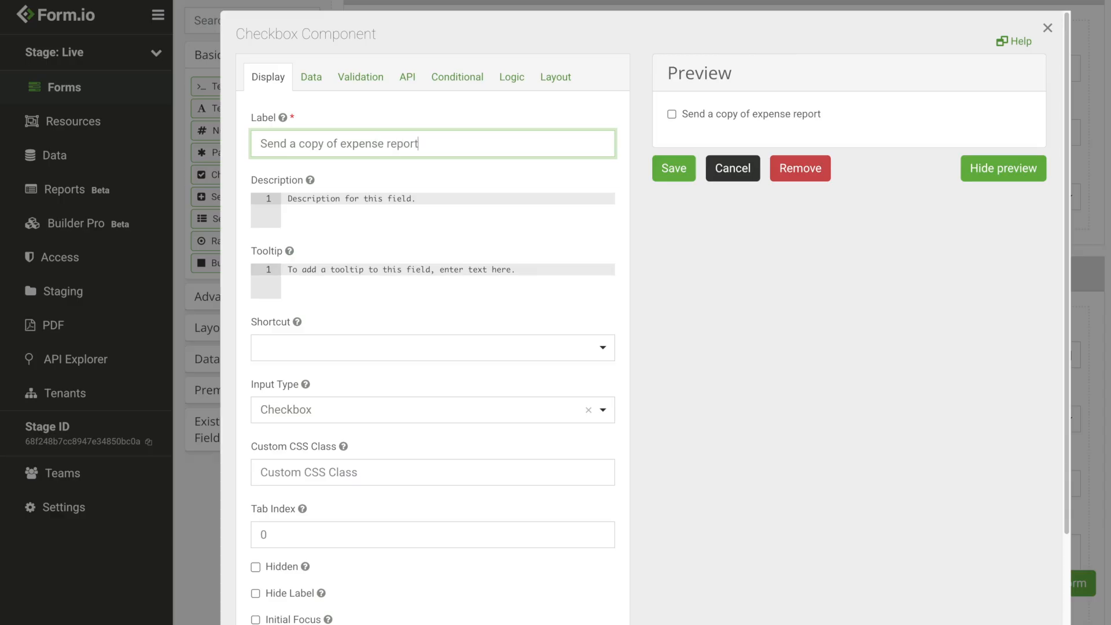
{"action": "left_click", "coordinate": [692, 169]}
{"action": "scroll", "coordinate": [700, 172], "scroll_direction": "down", "scroll_amount": 2}
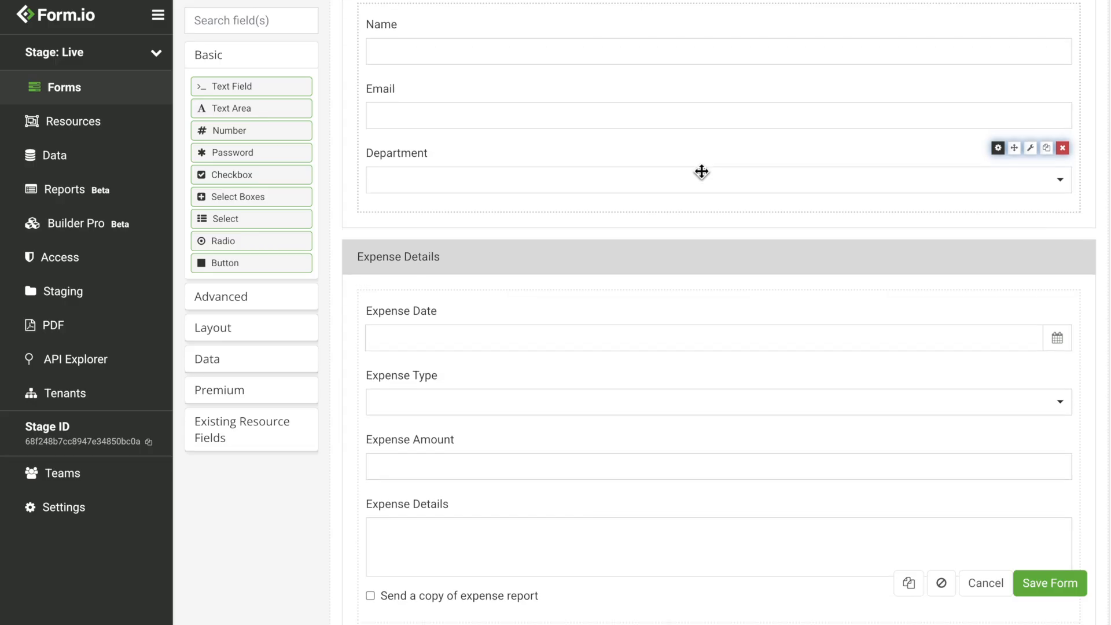
{"action": "left_click", "coordinate": [1068, 583]}
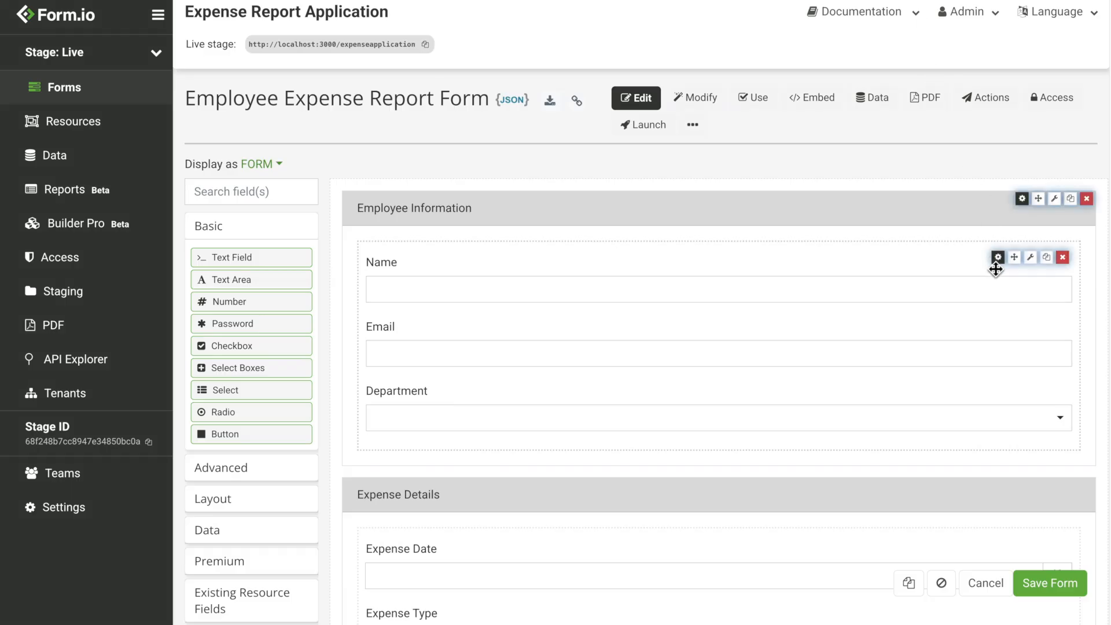
- Change the Name field's label to "Full Name" and set its placeholder to "Please enter your full name"
{"action": "left_click", "coordinate": [996, 257]}
{"action": "double_click", "coordinate": [432, 157]}
{"action": "type", "text": "Full N"}
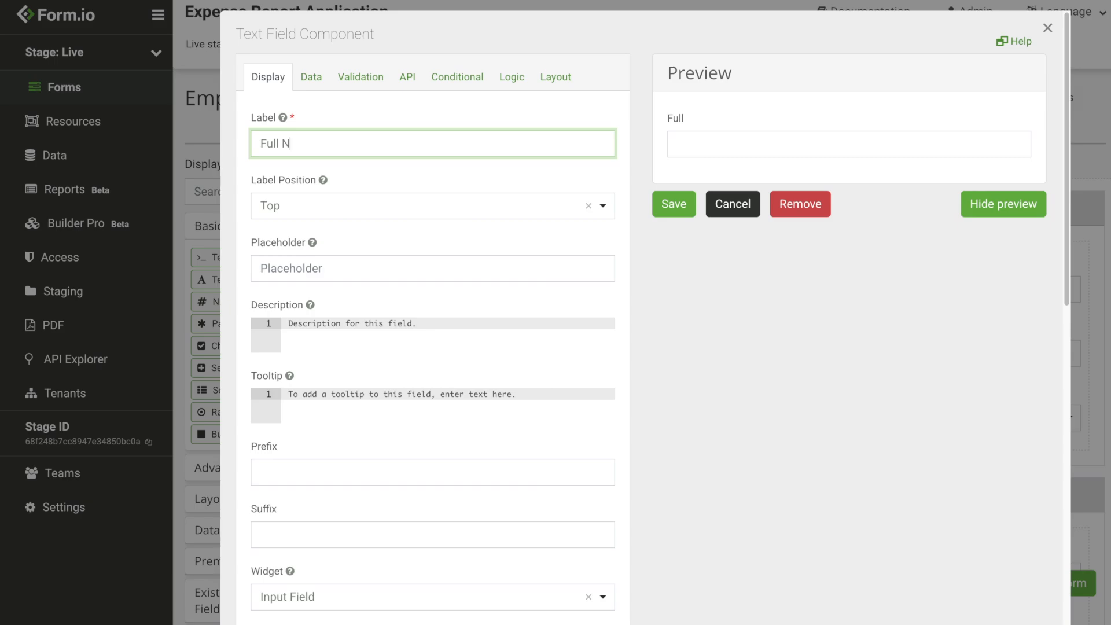
{"action": "left_click", "coordinate": [431, 282]}
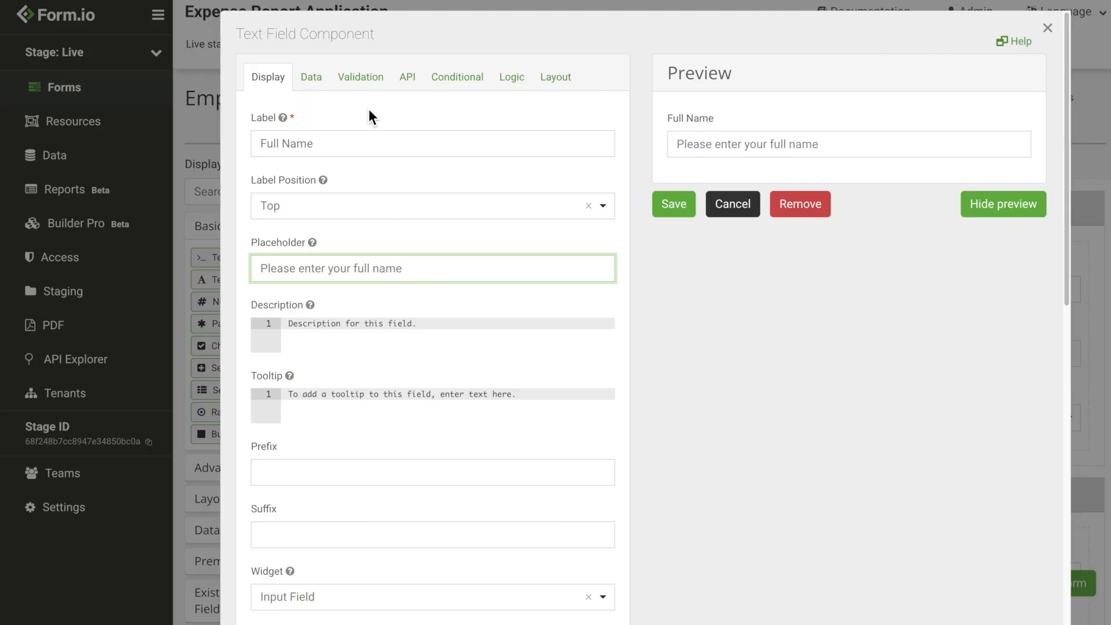
- Make the Full Name field required and save the component
{"action": "left_click", "coordinate": [361, 81]}
{"action": "left_click", "coordinate": [302, 178]}
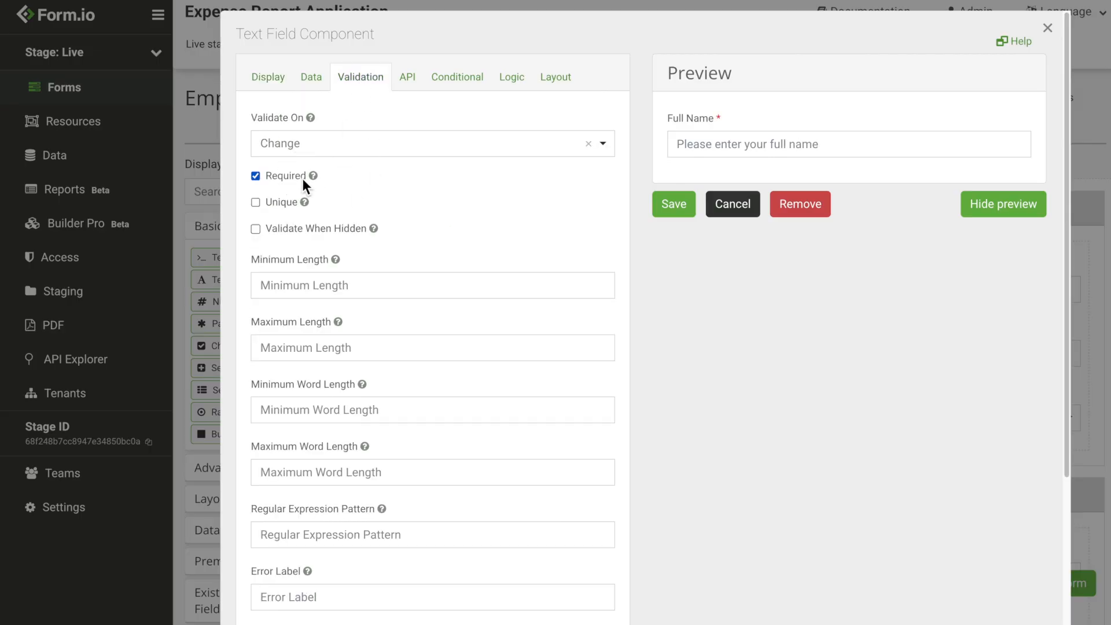
{"action": "left_click", "coordinate": [671, 206]}
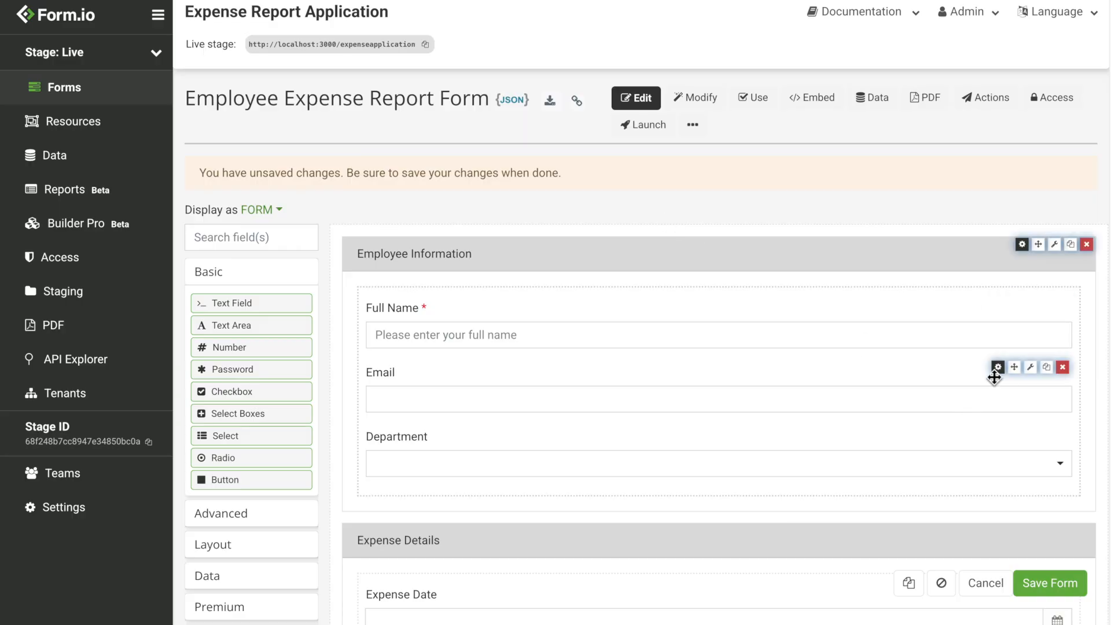
- Set the Email field's placeholder to "Please enter a valid email", make it required and save the component
{"action": "left_click", "coordinate": [952, 371]}
{"action": "left_click", "coordinate": [366, 263]}
{"action": "type", "text": "Please enter a valid email"}
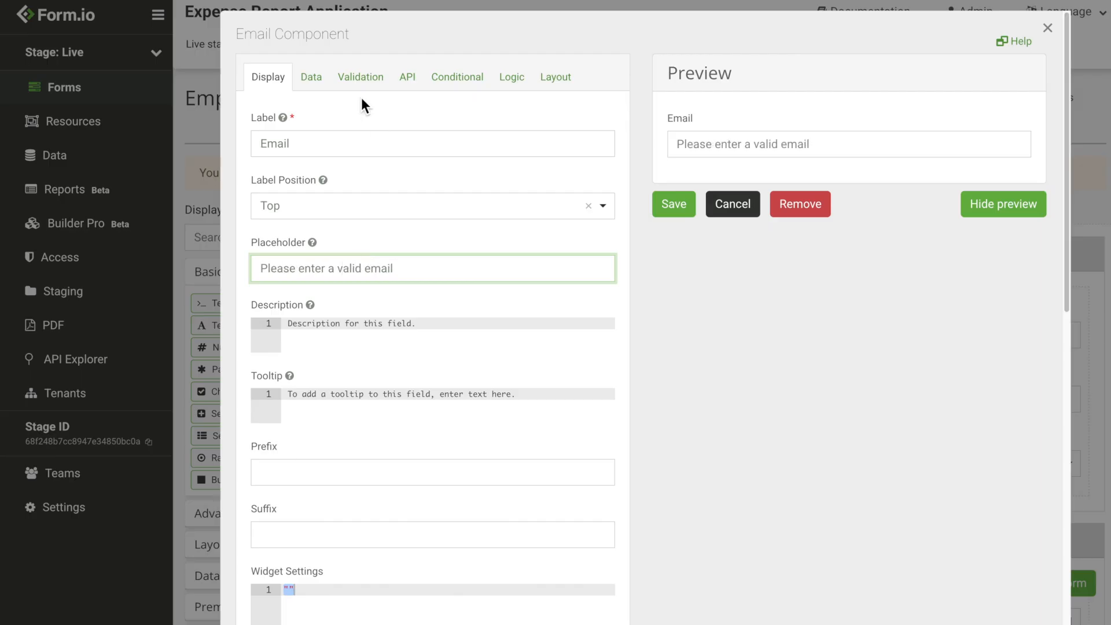
{"action": "left_click", "coordinate": [360, 77]}
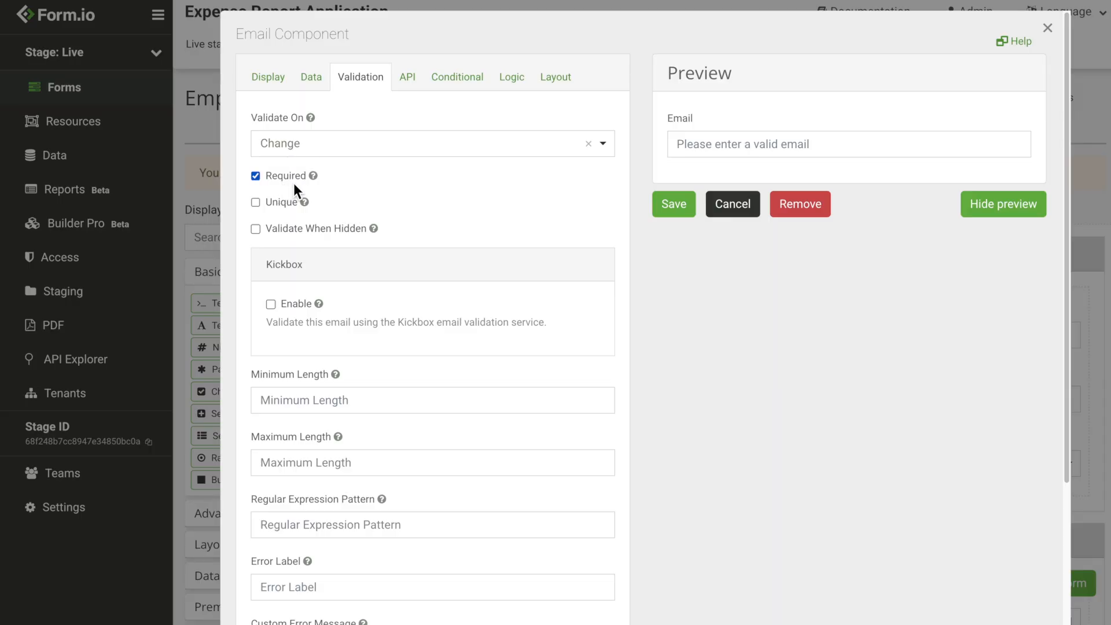
{"action": "left_click", "coordinate": [671, 204]}
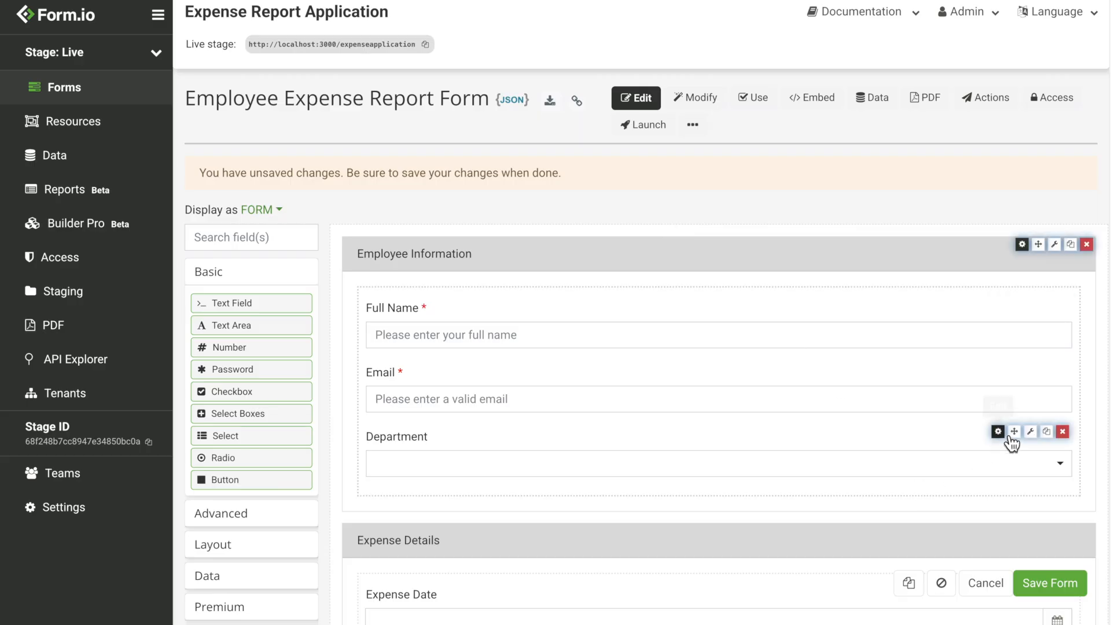
- Give the Department select the options Business Development, Customer Success, Development and QA, and save the component
{"action": "left_click", "coordinate": [999, 432]}
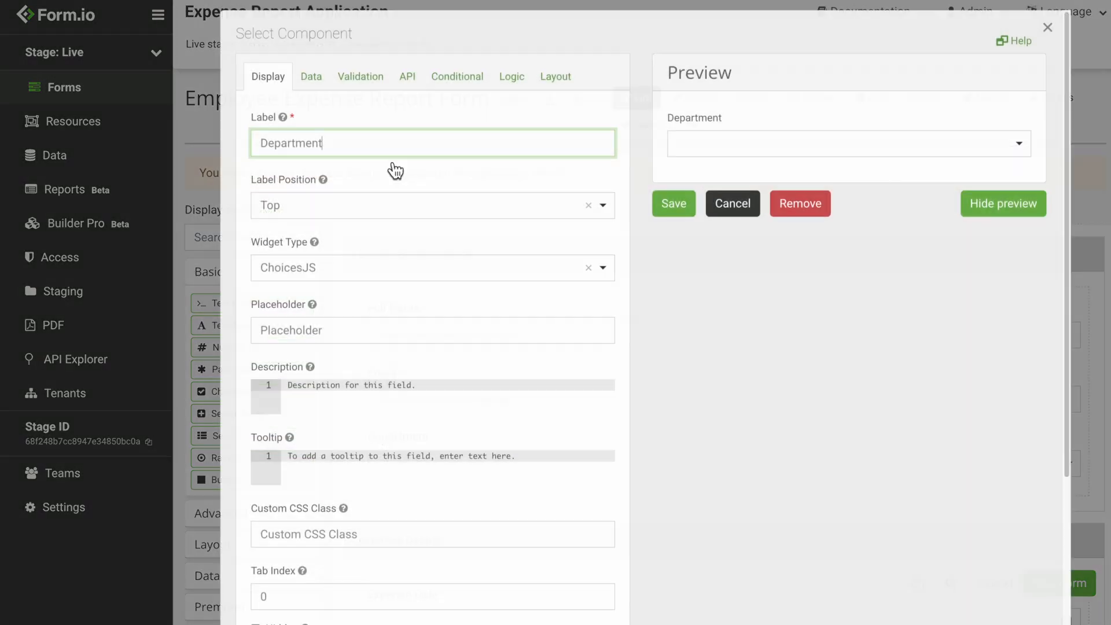
{"action": "left_click", "coordinate": [317, 88]}
{"action": "left_click", "coordinate": [352, 325]}
{"action": "type", "text": "Business Development"}
{"action": "left_click", "coordinate": [308, 379]}
{"action": "type", "text": "Customer S"}
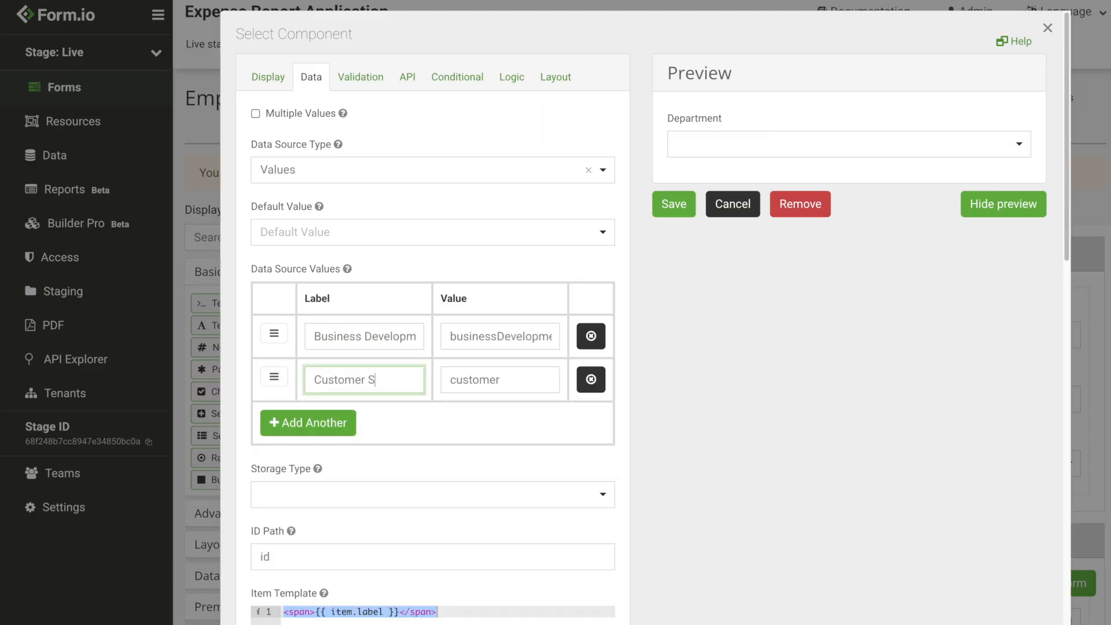
{"action": "type", "text": "uccess"}
{"action": "left_click", "coordinate": [308, 422]}
{"action": "type", "text": "Development"}
{"action": "left_click", "coordinate": [308, 466]}
{"action": "type", "text": "QA"}
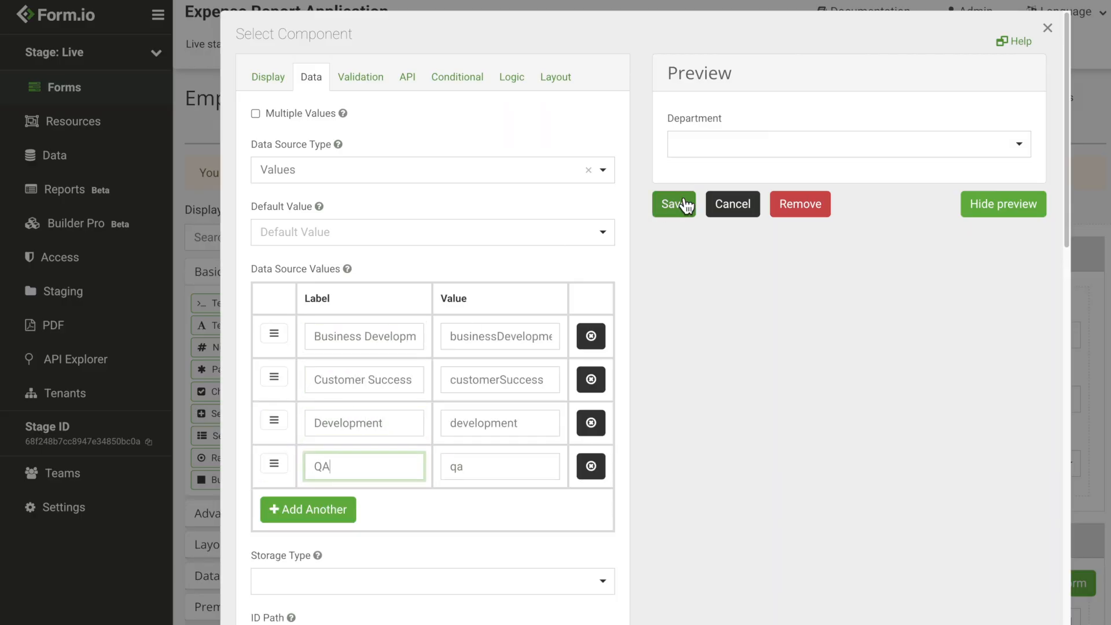
{"action": "left_click", "coordinate": [686, 205]}
- Set the Expense Date component's display format to MM-dd-yyyy
{"action": "scroll", "coordinate": [682, 204], "scroll_direction": "down", "scroll_amount": 5}
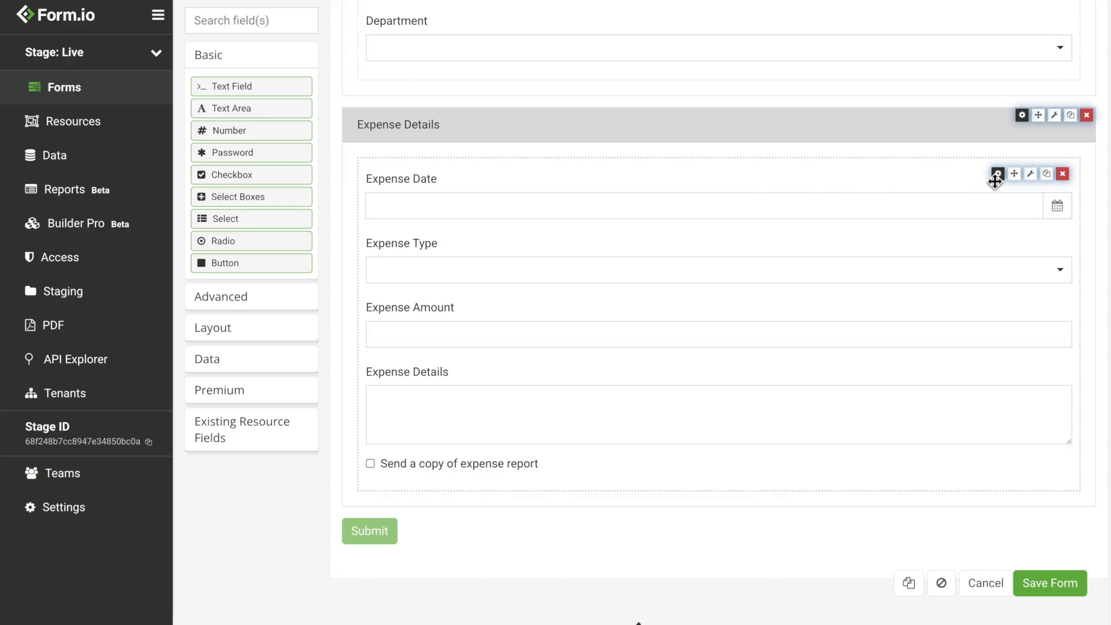
{"action": "left_click", "coordinate": [996, 176]}
{"action": "left_click", "coordinate": [349, 81]}
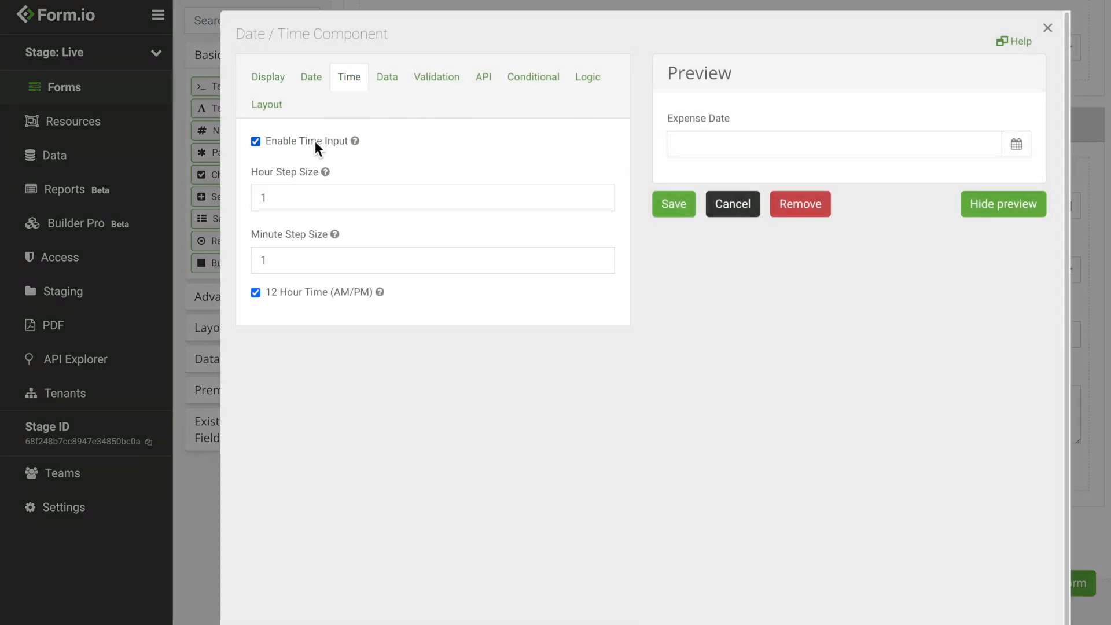
{"action": "left_click", "coordinate": [273, 81]}
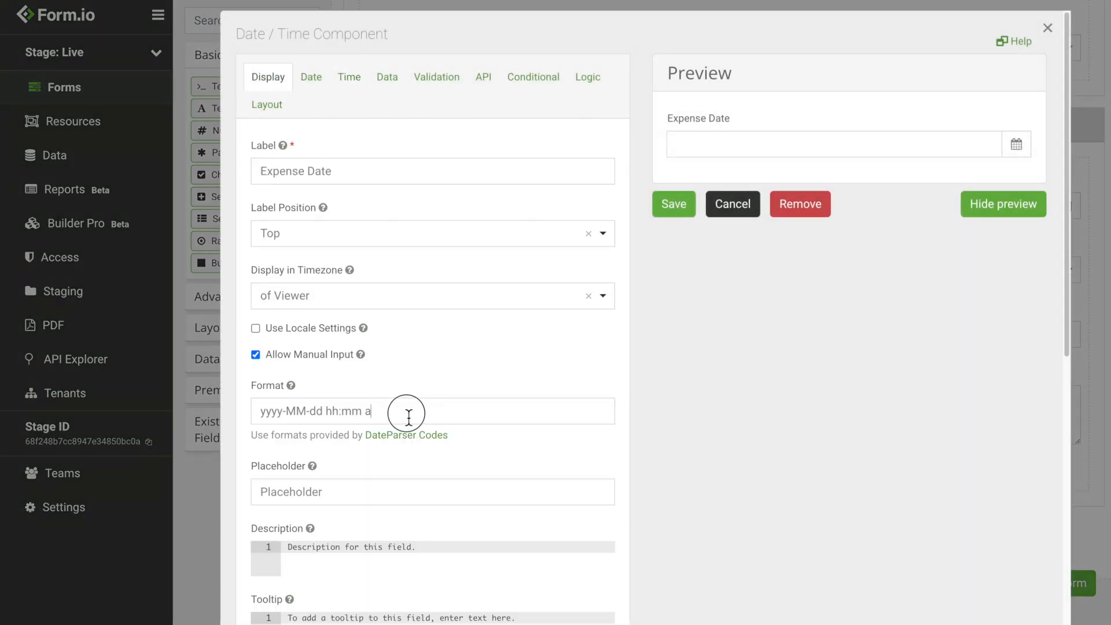
{"action": "left_click_drag", "start_coordinate": [411, 413], "coordinate": [252, 404]}
{"action": "type", "text": "MM-dd-yyyy"}
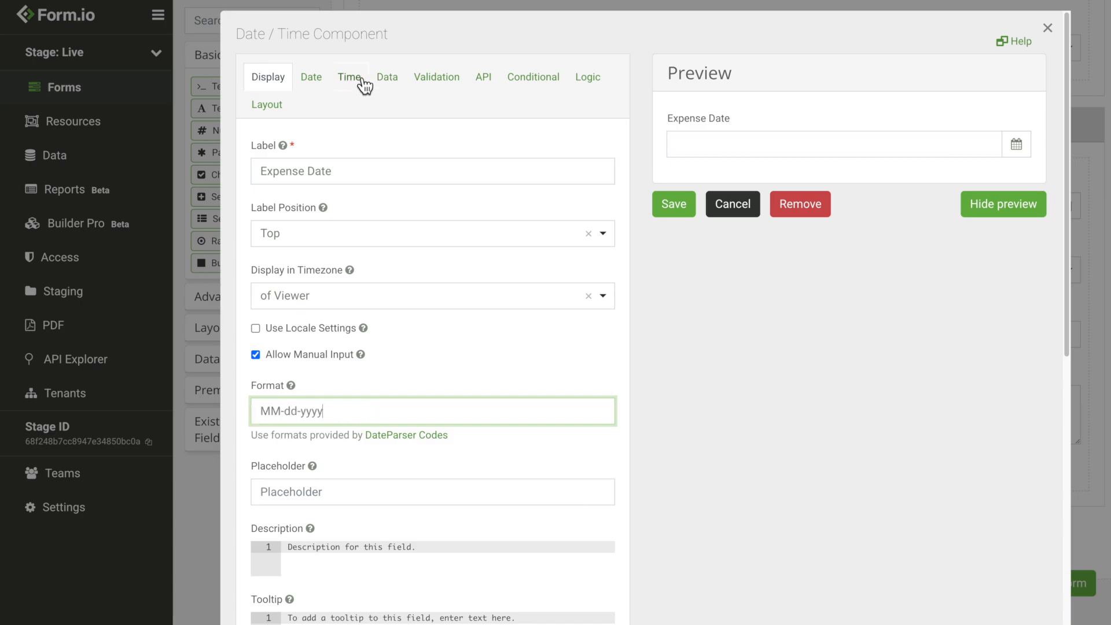
- Set the Expense Date's minimum date to moment() using the moment.js input option and save the component
{"action": "left_click", "coordinate": [438, 81]}
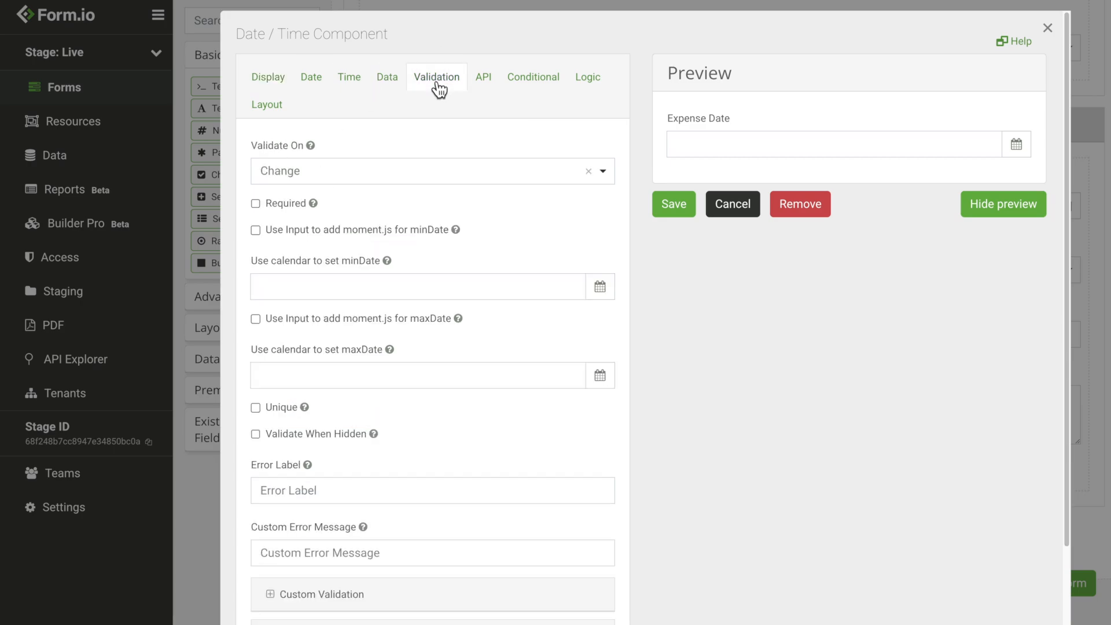
{"action": "left_click", "coordinate": [338, 231]}
{"action": "left_click", "coordinate": [328, 285]}
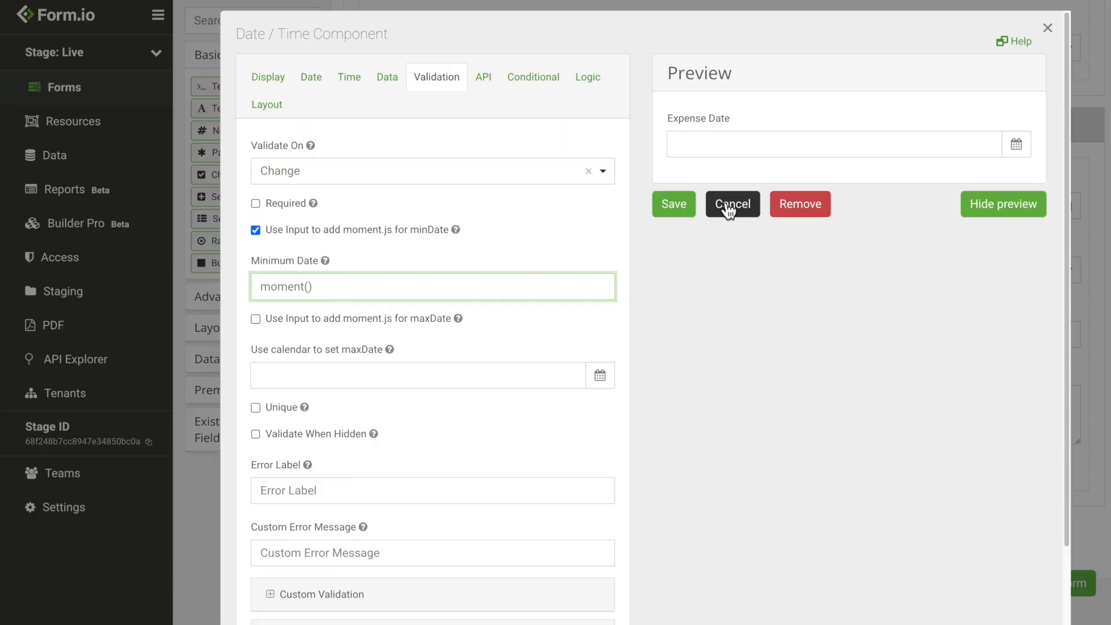
{"action": "left_click", "coordinate": [804, 139]}
{"action": "left_click", "coordinate": [674, 203]}
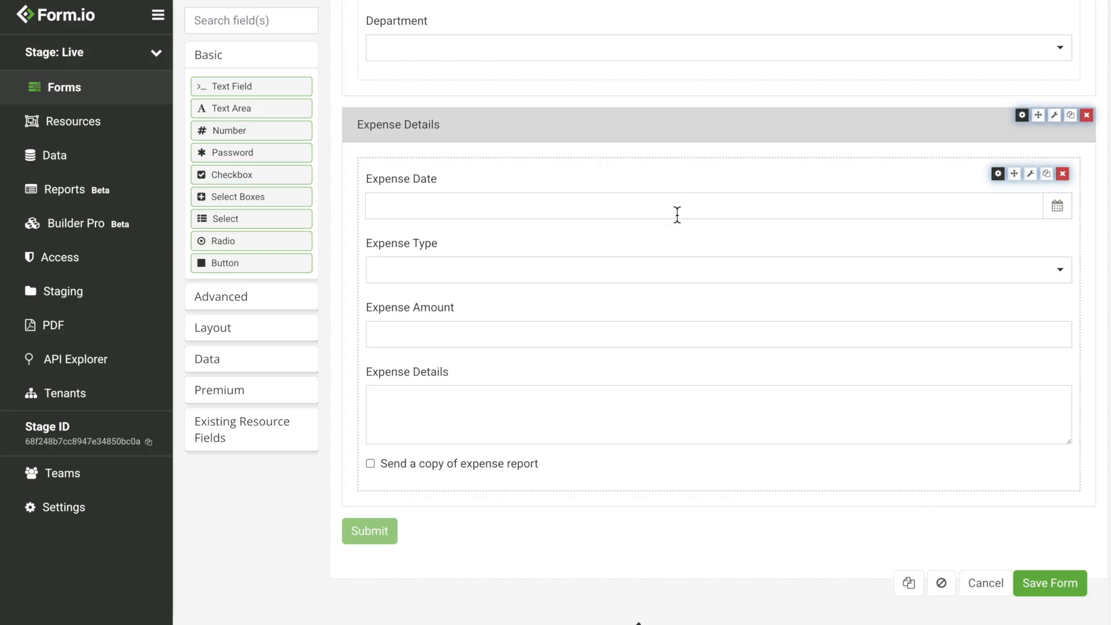
- Set the Expense Details text area's editor to CKEditor and save the component
{"action": "left_click", "coordinate": [998, 366]}
{"action": "scroll", "coordinate": [387, 249], "scroll_direction": "down", "scroll_amount": 6}
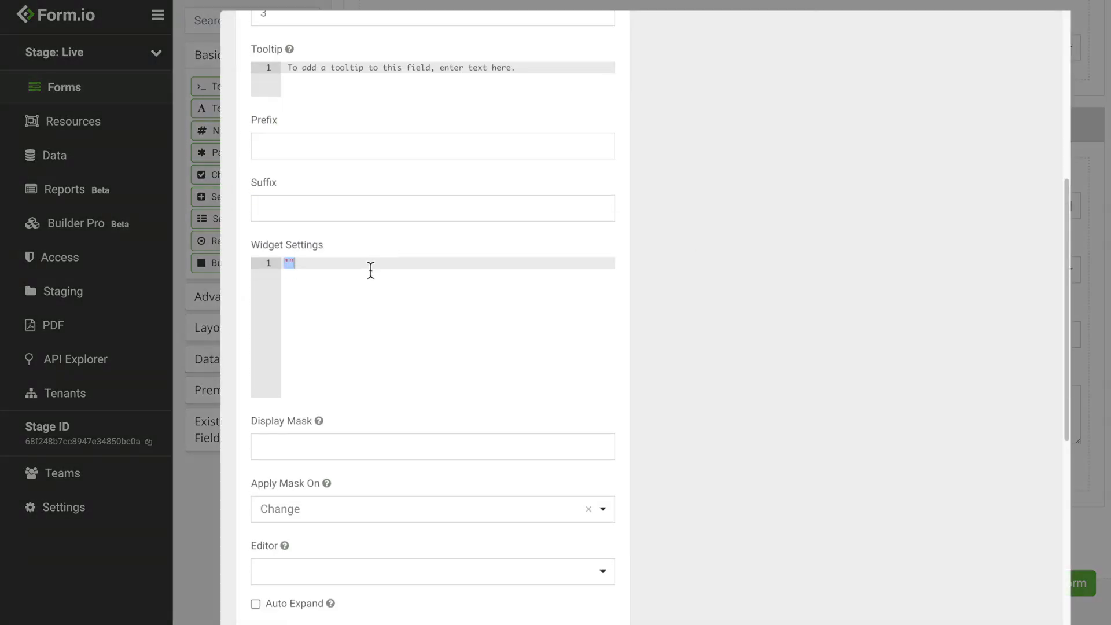
{"action": "scroll", "coordinate": [336, 202], "scroll_direction": "down", "scroll_amount": 1}
{"action": "scroll", "coordinate": [329, 397], "scroll_direction": "down", "scroll_amount": 4}
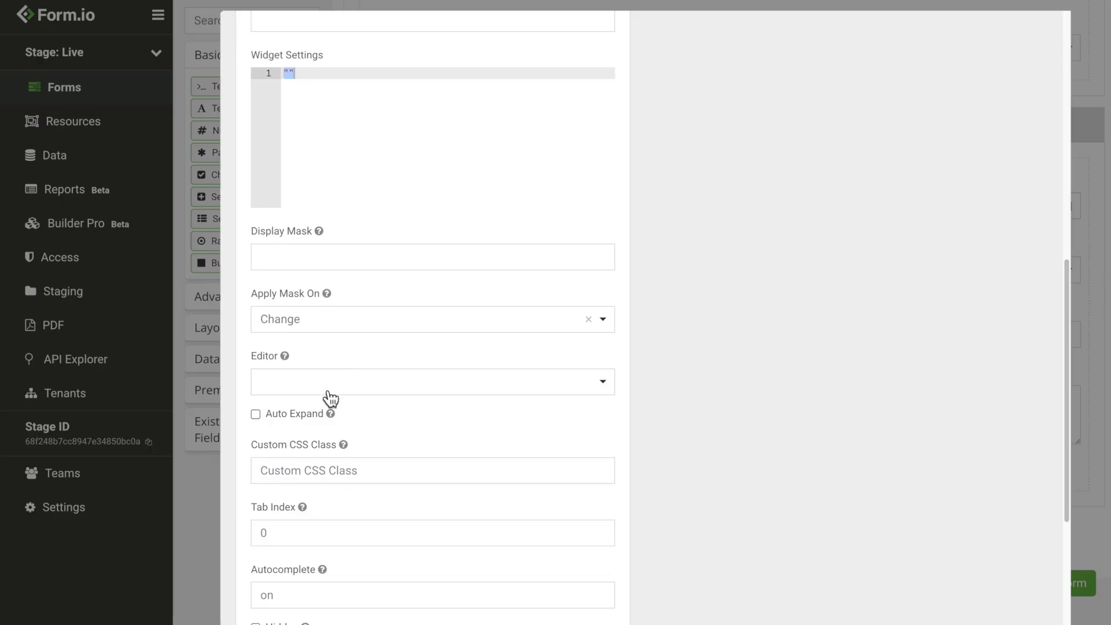
{"action": "left_click", "coordinate": [350, 257]}
{"action": "left_click", "coordinate": [333, 343]}
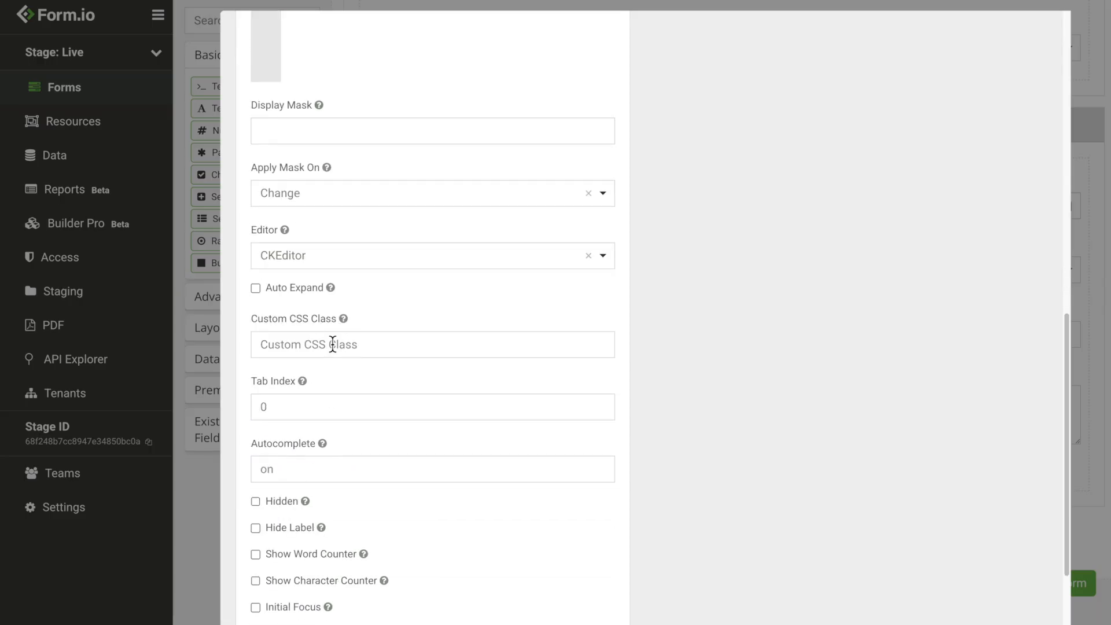
{"action": "left_click", "coordinate": [683, 282]}
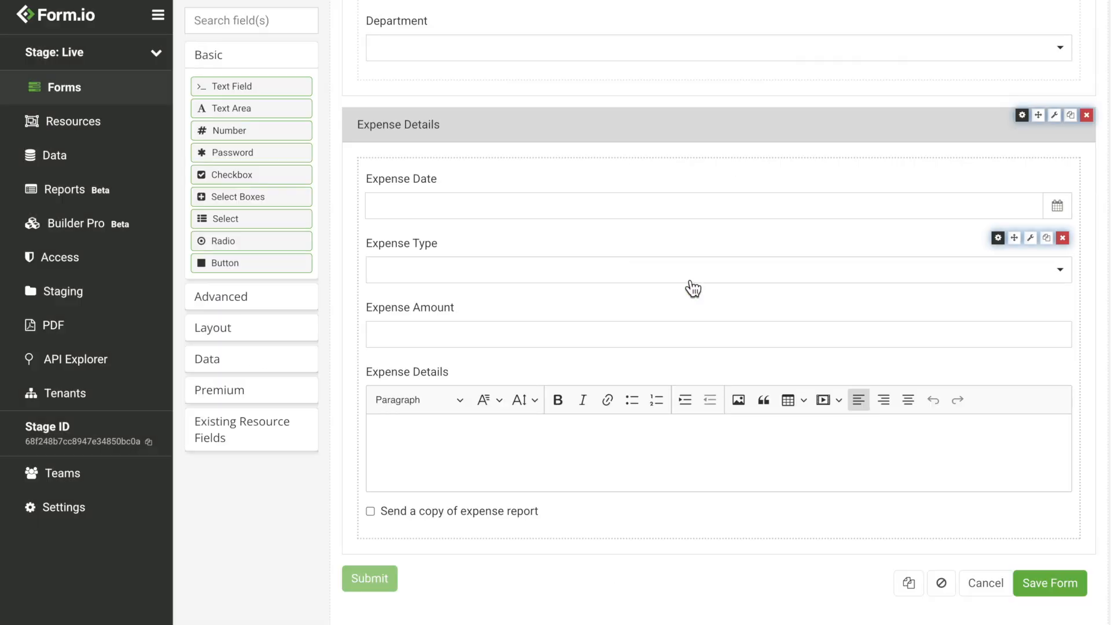
- Make the "Send a copy of expense report" checkbox checked by default and save the component
{"action": "left_click", "coordinate": [998, 511]}
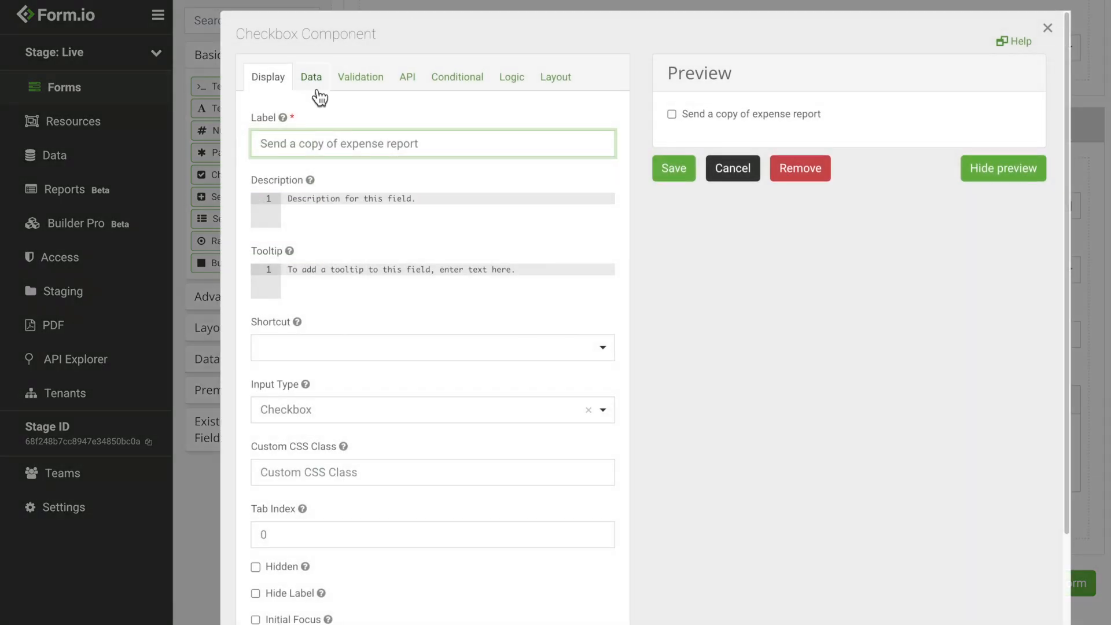
{"action": "left_click", "coordinate": [315, 87]}
{"action": "left_click", "coordinate": [301, 112]}
{"action": "left_click", "coordinate": [674, 168]}
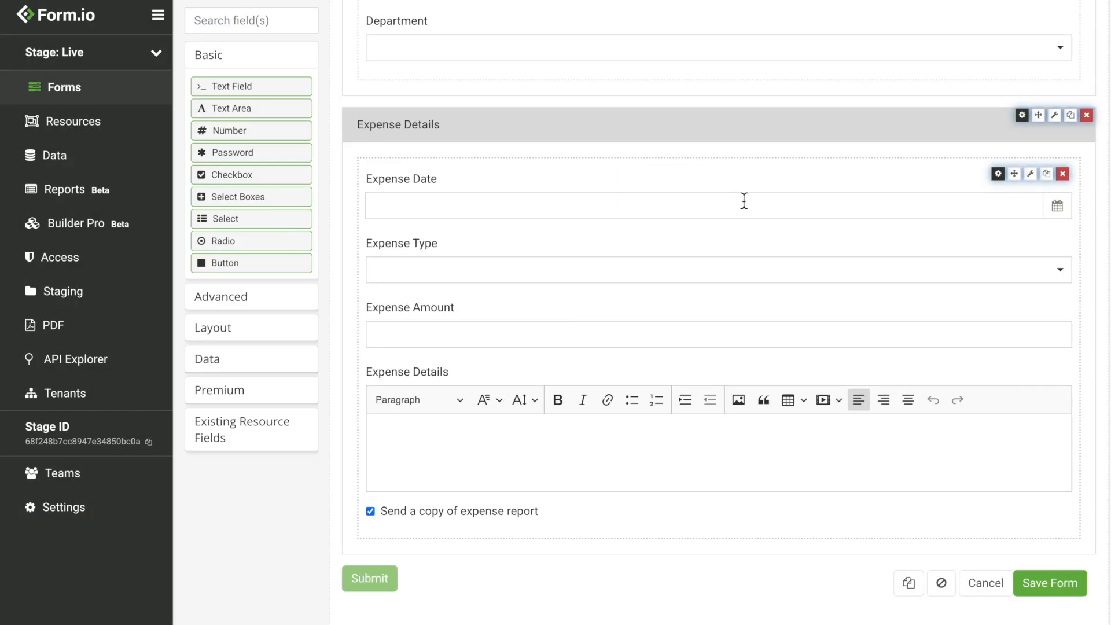
- Give the Expense Type select the options Lodging, Meals, Airfare and Ground Transportation, and save both component and form
{"action": "left_click", "coordinate": [997, 236]}
{"action": "left_click", "coordinate": [311, 78]}
{"action": "left_click", "coordinate": [345, 335]}
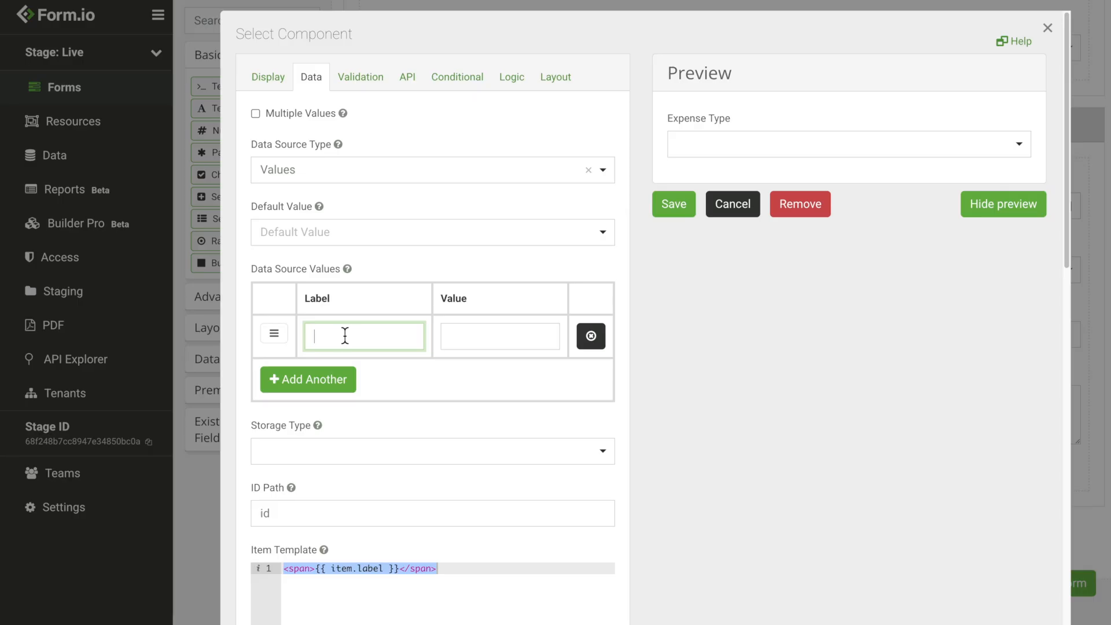
{"action": "left_click", "coordinate": [352, 379]}
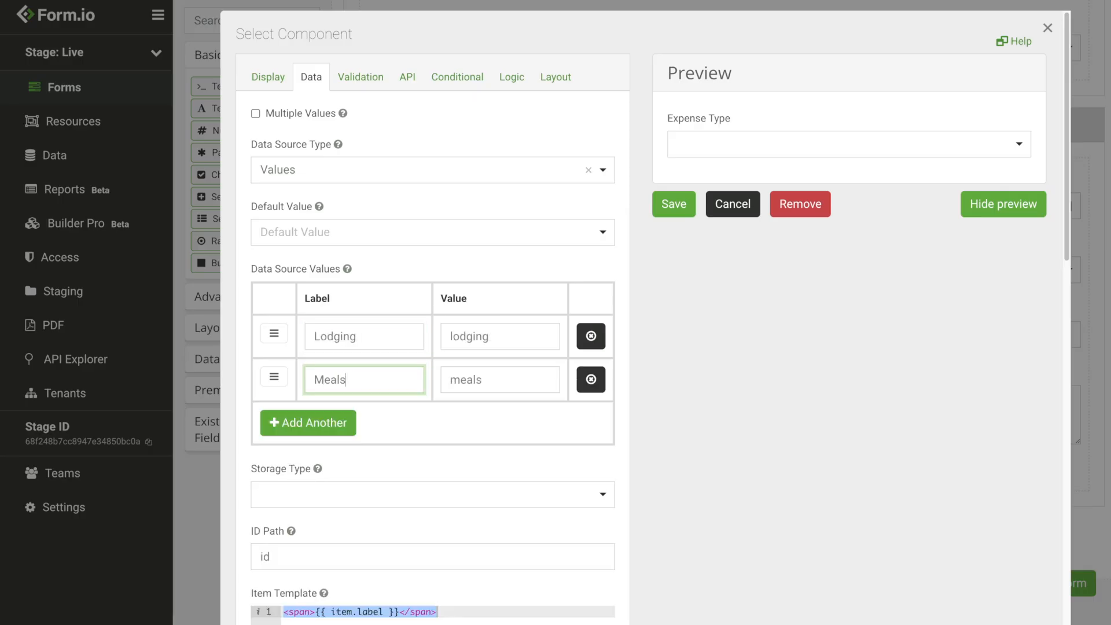
{"action": "type", "text": "Meals"}
{"action": "left_click", "coordinate": [347, 429]}
{"action": "type", "text": "Airfare"}
{"action": "left_click", "coordinate": [343, 465]}
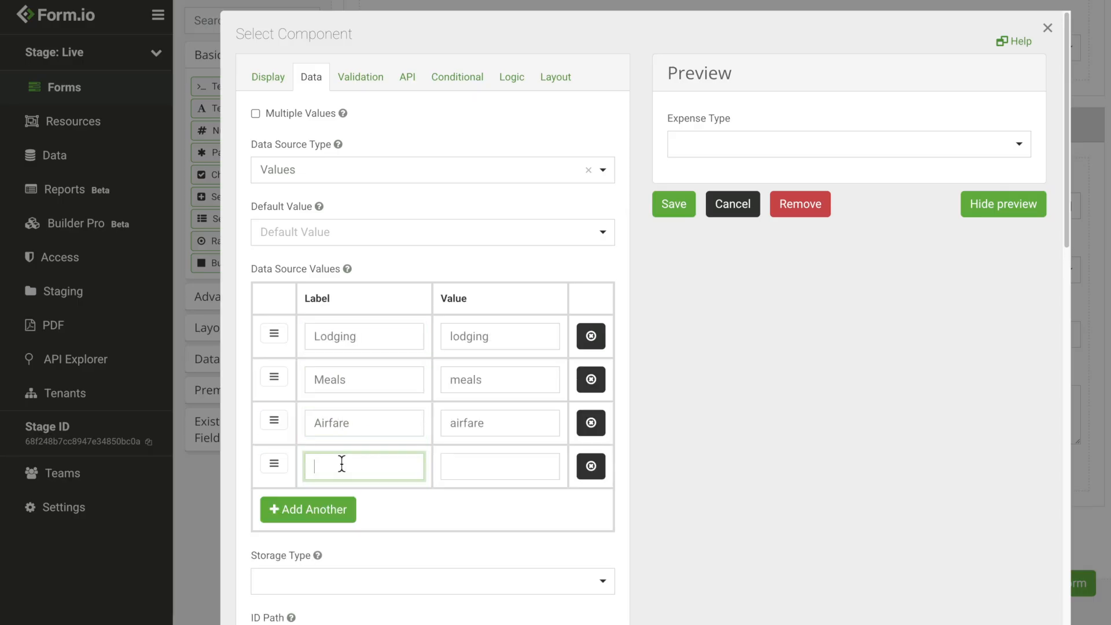
{"action": "type", "text": "Ground Transportation"}
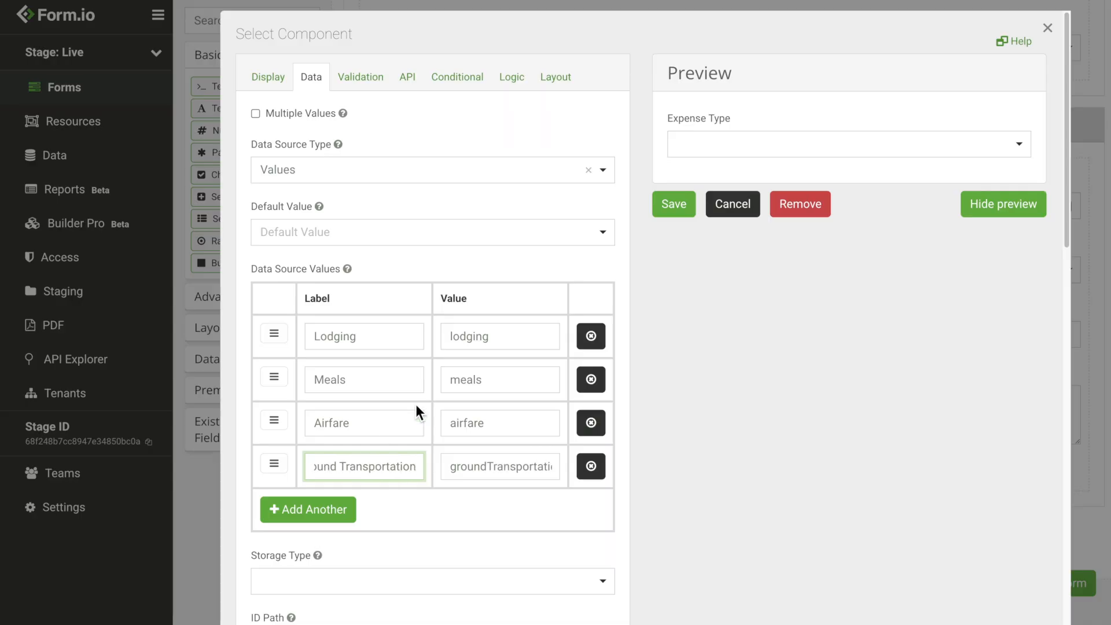
{"action": "left_click", "coordinate": [685, 209]}
{"action": "left_click", "coordinate": [1044, 570]}
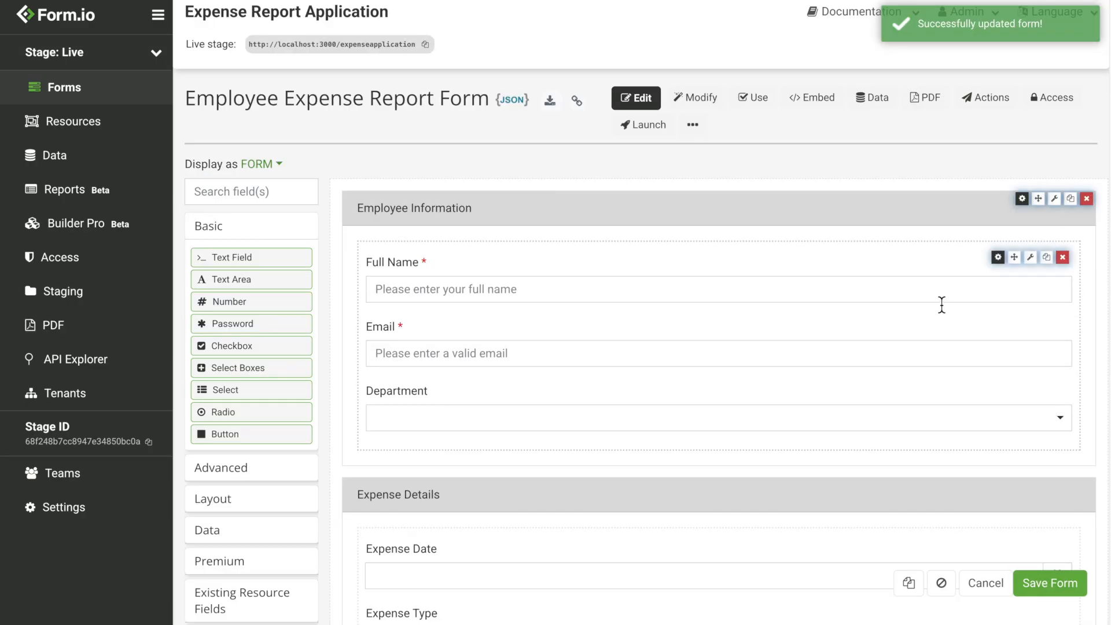
- Add a two-column layout to the Employee Information panel and place Full Name and Email side by side in it
{"action": "left_click", "coordinate": [212, 499]}
{"action": "left_click_drag", "start_coordinate": [230, 364], "coordinate": [693, 267]}
{"action": "left_click", "coordinate": [255, 543]}
{"action": "left_click_drag", "start_coordinate": [405, 374], "coordinate": [461, 332]}
{"action": "left_click_drag", "start_coordinate": [442, 410], "coordinate": [834, 338]}
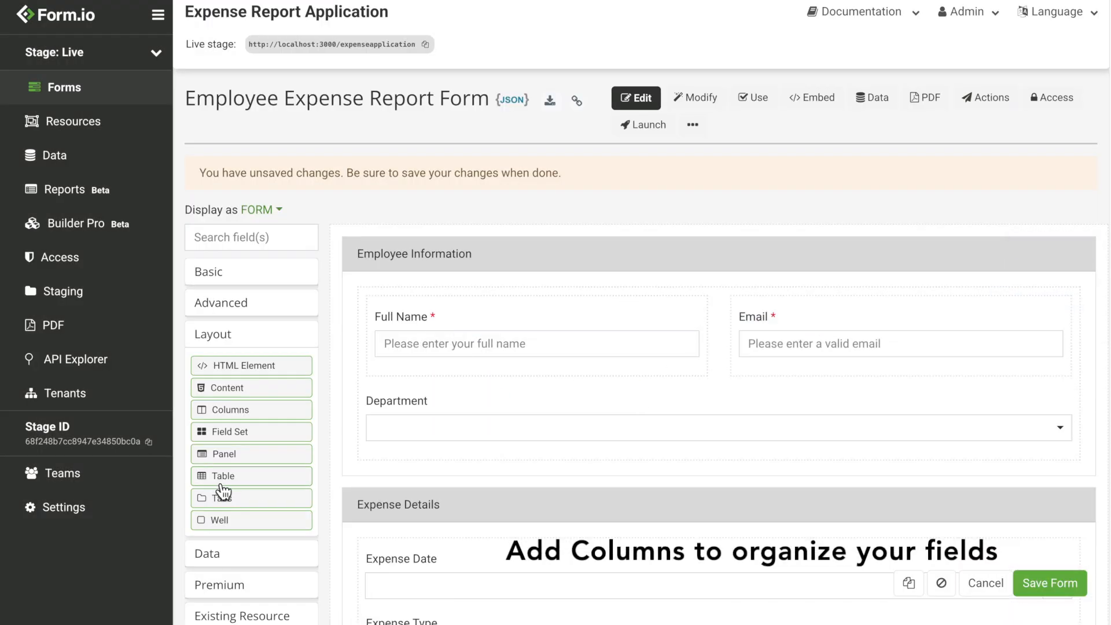
- Add a second Columns component below Full Name and Email and move Department into its first column
{"action": "left_click_drag", "start_coordinate": [255, 418], "coordinate": [519, 388]}
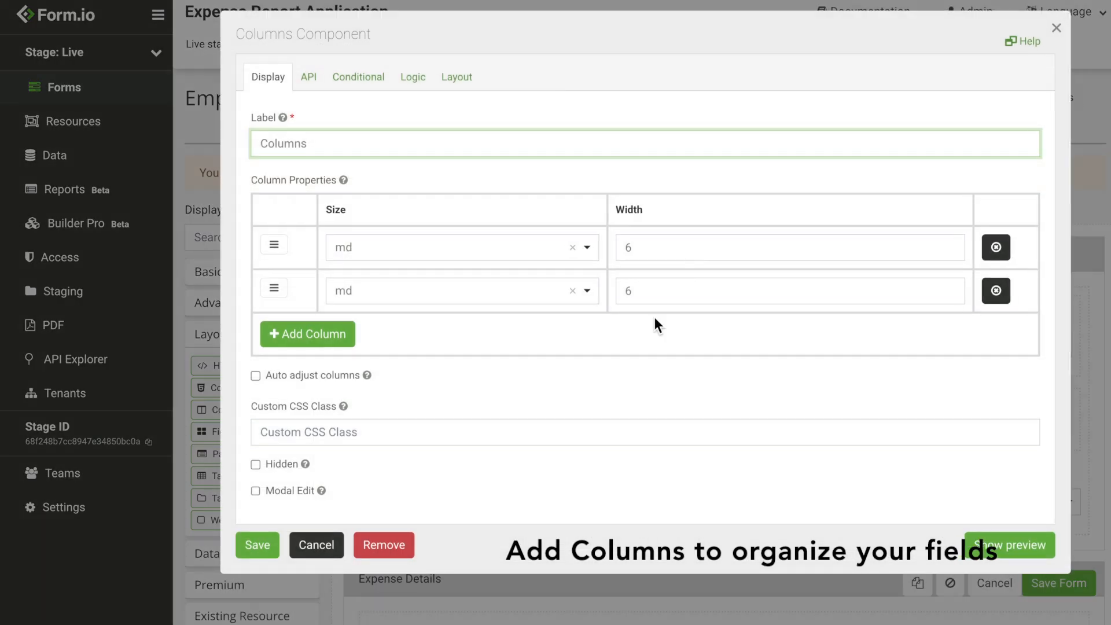
{"action": "left_click", "coordinate": [255, 544]}
{"action": "left_click_drag", "start_coordinate": [408, 486], "coordinate": [451, 449]}
- Add a two-column layout to the Expense Details panel and place Expense Date and Expense Type side by side in it
{"action": "scroll", "coordinate": [454, 446], "scroll_direction": "down", "scroll_amount": 7}
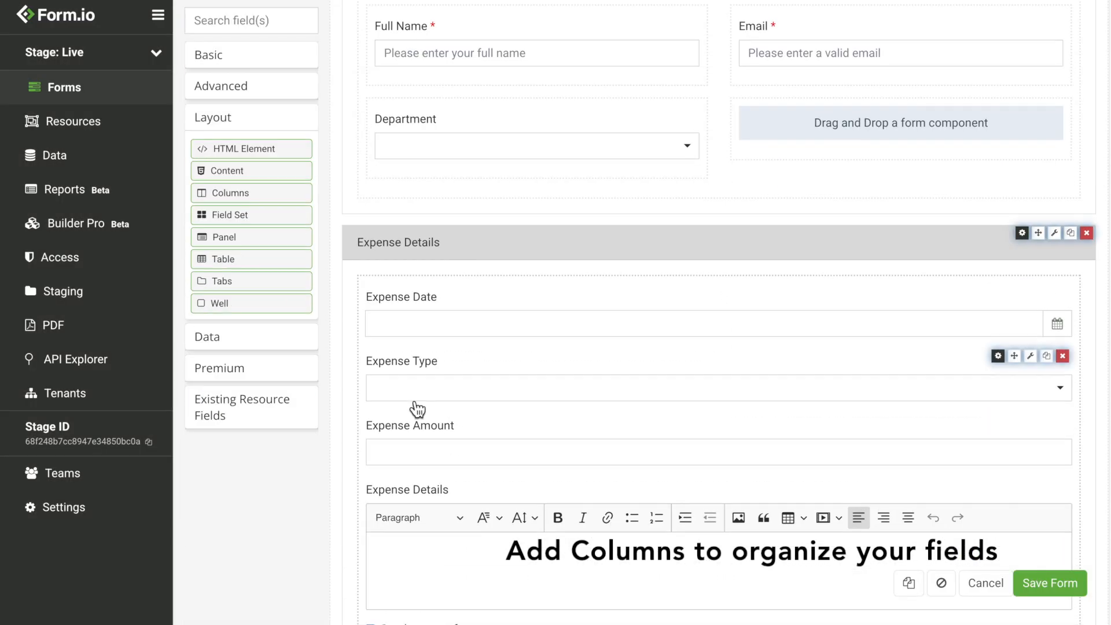
{"action": "left_click_drag", "start_coordinate": [252, 200], "coordinate": [522, 175]}
{"action": "left_click", "coordinate": [257, 544]}
{"action": "left_click_drag", "start_coordinate": [405, 241], "coordinate": [437, 199]}
{"action": "left_click_drag", "start_coordinate": [443, 260], "coordinate": [894, 217]}
- Add a second Columns component below Expense Date holding Expense Amount and the report-copy checkbox side by side, and save the form
{"action": "left_click_drag", "start_coordinate": [237, 195], "coordinate": [481, 259]}
{"action": "left_click", "coordinate": [258, 544]}
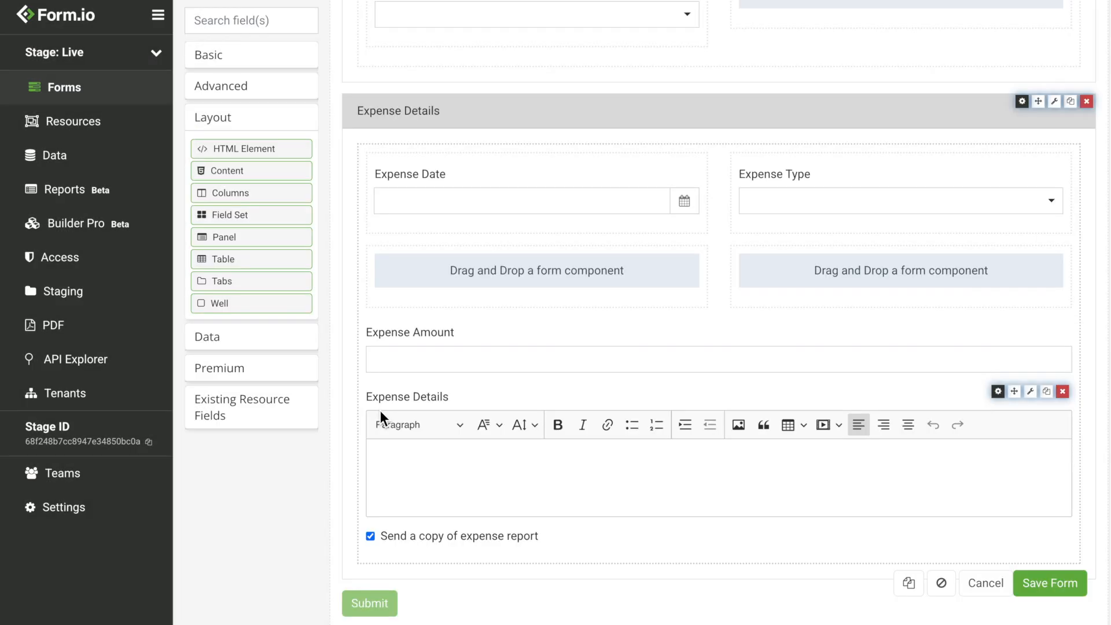
{"action": "left_click_drag", "start_coordinate": [414, 339], "coordinate": [440, 275]}
{"action": "left_click_drag", "start_coordinate": [416, 505], "coordinate": [872, 269]}
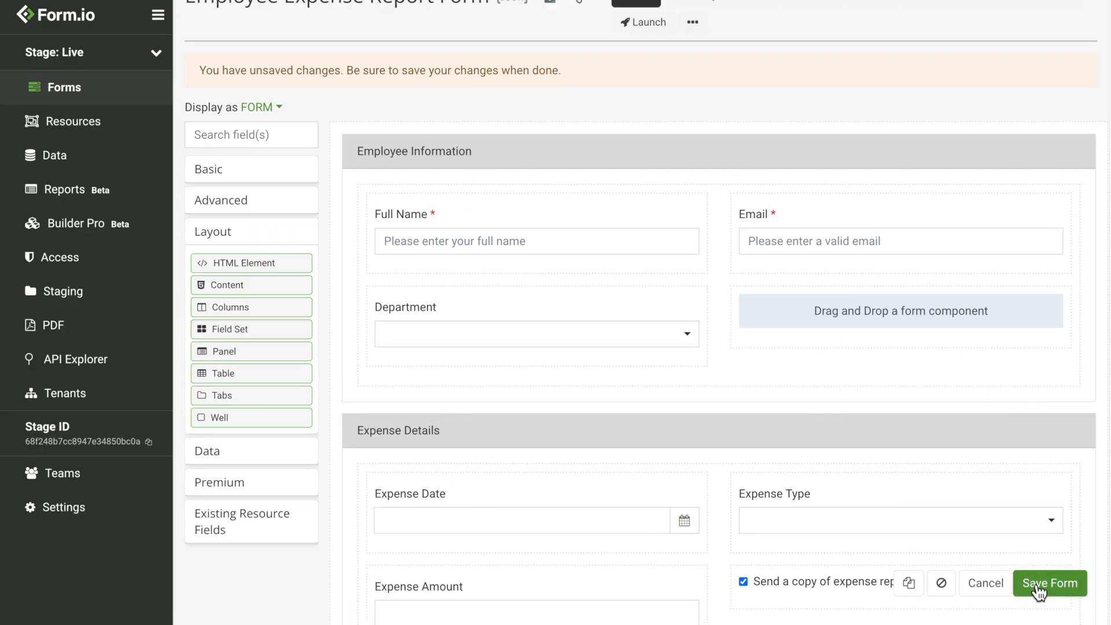
{"action": "left_click", "coordinate": [1036, 583]}
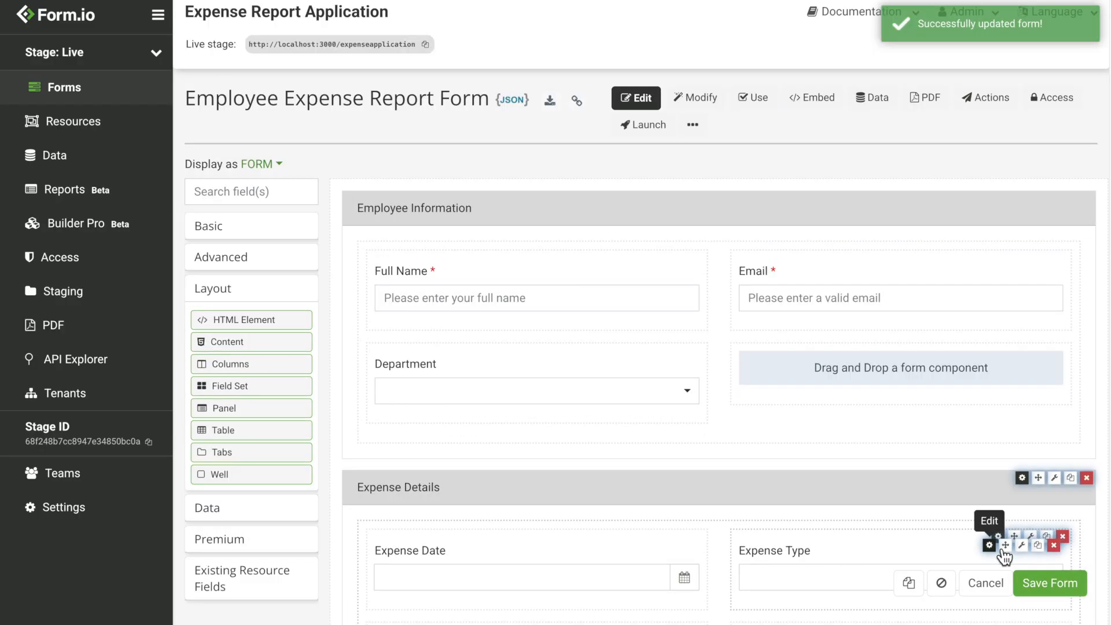
- Change the Employee Information panel's theme to the one with a green header and save the component
{"action": "left_click", "coordinate": [1029, 211]}
{"action": "left_click", "coordinate": [314, 211]}
{"action": "left_click", "coordinate": [309, 280]}
{"action": "left_click", "coordinate": [257, 531]}
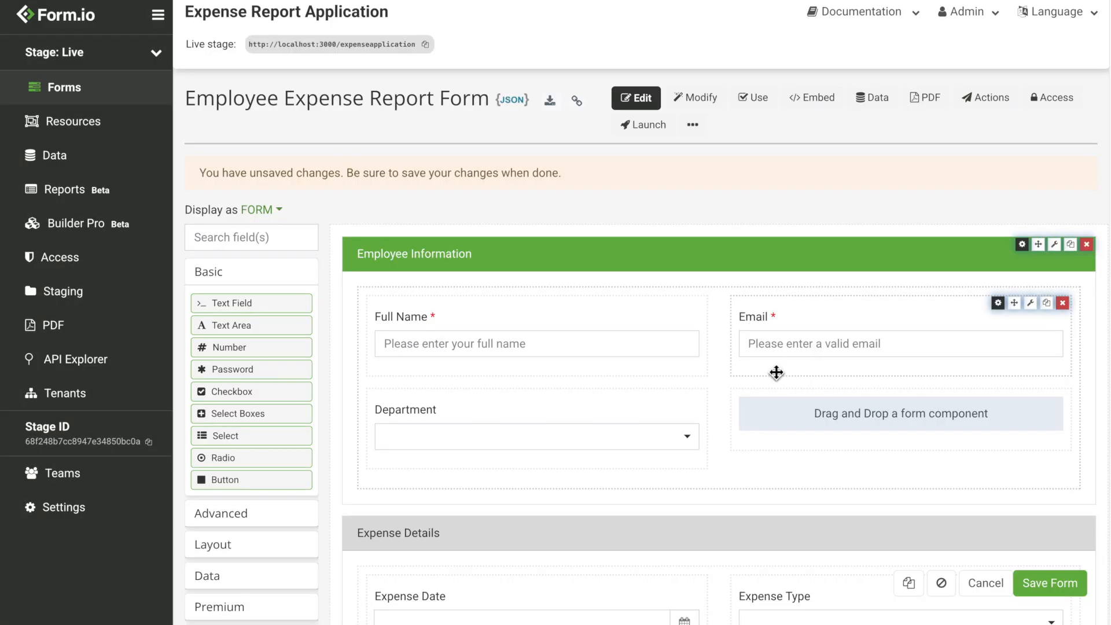
- Change the Expense Details panel's theme to the same green-header theme and save the component
{"action": "scroll", "coordinate": [781, 367], "scroll_direction": "down", "scroll_amount": 5}
{"action": "left_click", "coordinate": [1015, 174]}
{"action": "left_click", "coordinate": [304, 206]}
{"action": "left_click", "coordinate": [306, 295]}
{"action": "left_click", "coordinate": [269, 535]}
- Make Submit a block button and move it below the text area inside the Expense Details panel, saving the form
{"action": "scroll", "coordinate": [463, 570], "scroll_direction": "down", "scroll_amount": 2}
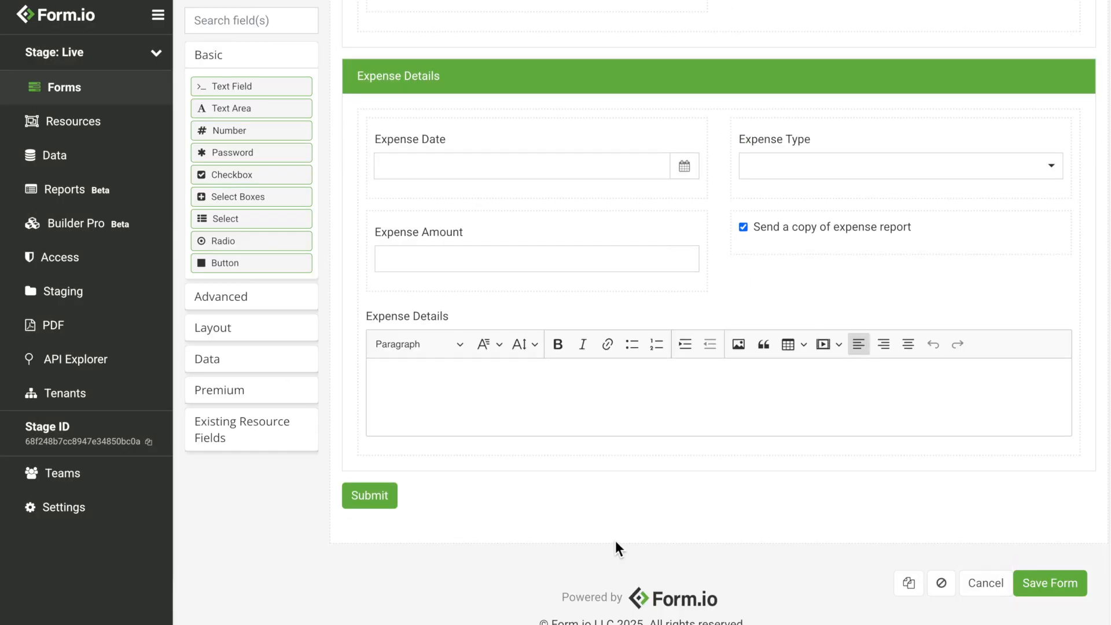
{"action": "left_click", "coordinate": [1016, 492]}
{"action": "scroll", "coordinate": [405, 313], "scroll_direction": "down", "scroll_amount": 1}
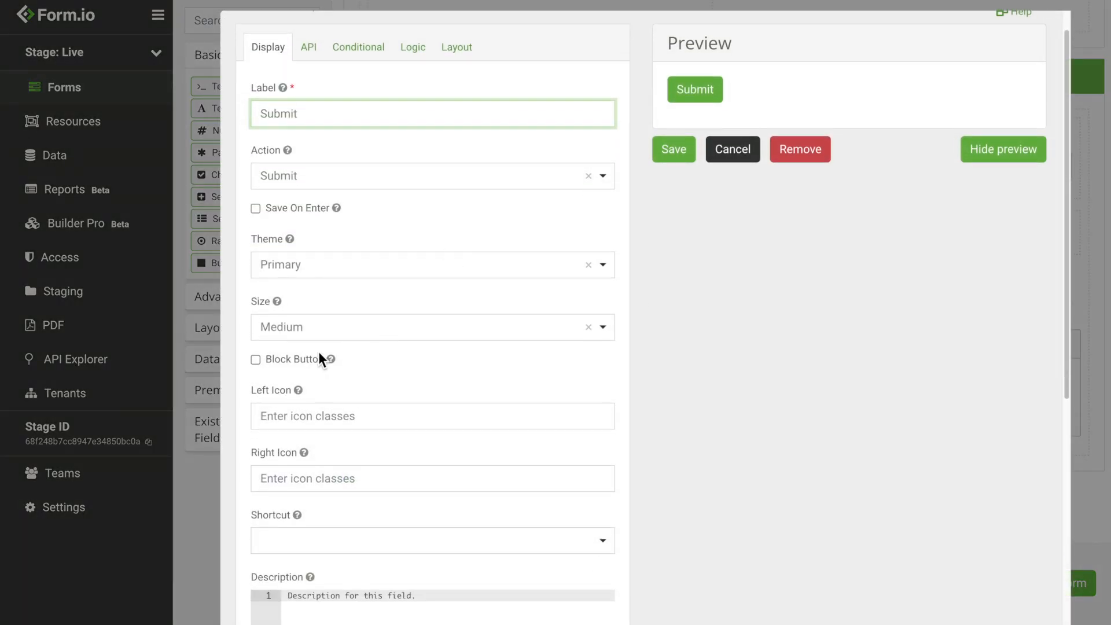
{"action": "left_click", "coordinate": [327, 357]}
{"action": "left_click", "coordinate": [686, 151]}
{"action": "left_click_drag", "start_coordinate": [605, 498], "coordinate": [628, 449]}
{"action": "left_click", "coordinate": [1053, 583]}
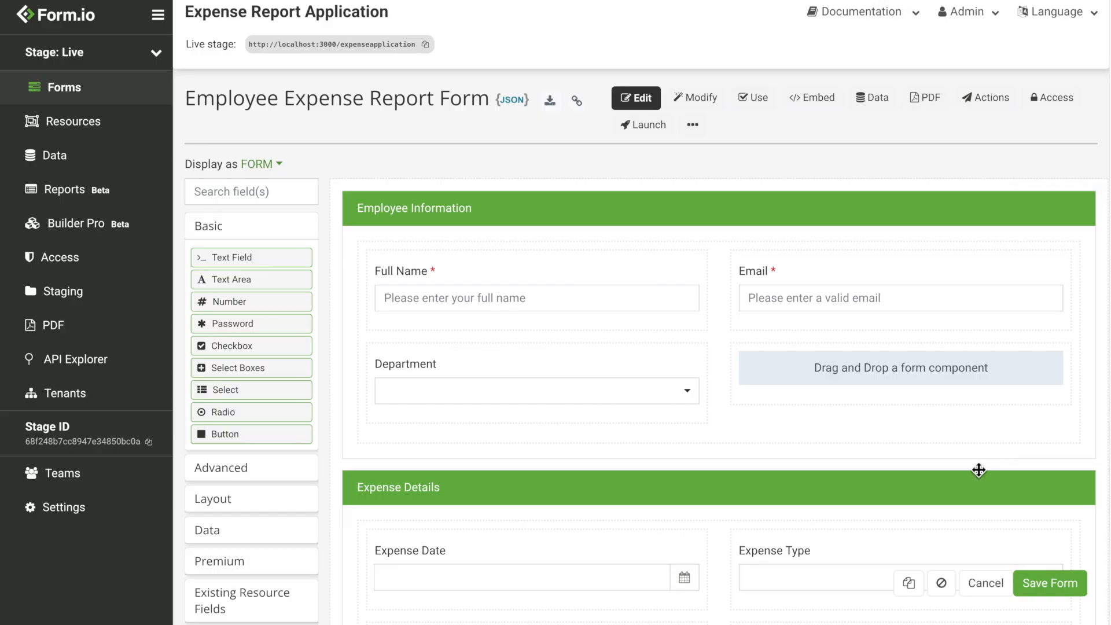
- Test the form's required-field validation by submitting it empty in use mode and jump to the Full Name error
{"action": "left_click", "coordinate": [764, 102]}
{"action": "scroll", "coordinate": [507, 377], "scroll_direction": "down", "scroll_amount": 3}
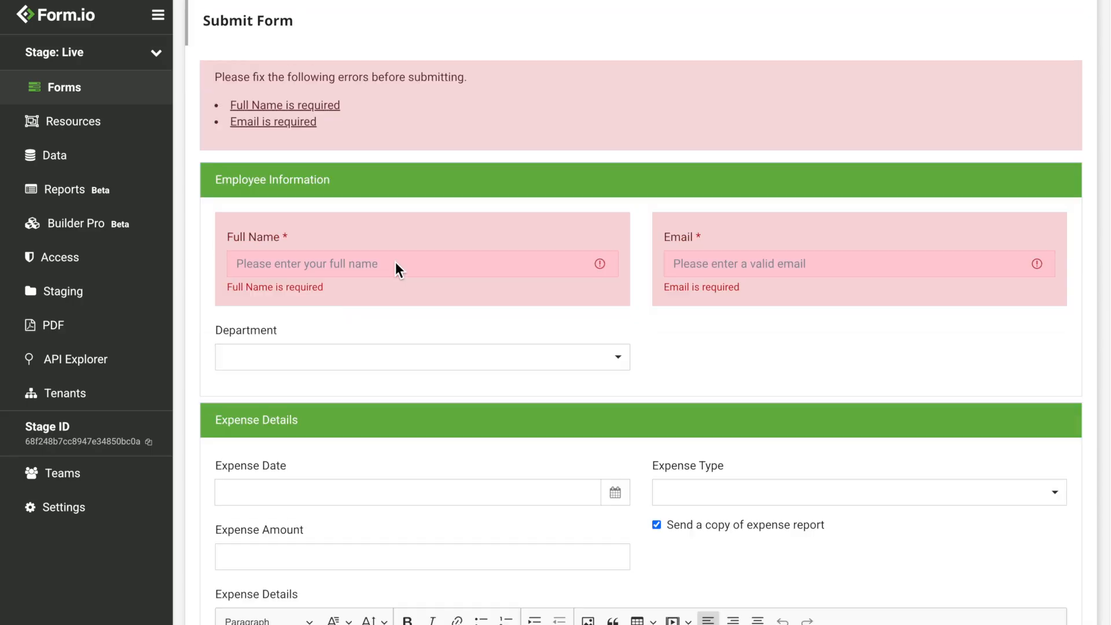
{"action": "left_click", "coordinate": [286, 116]}
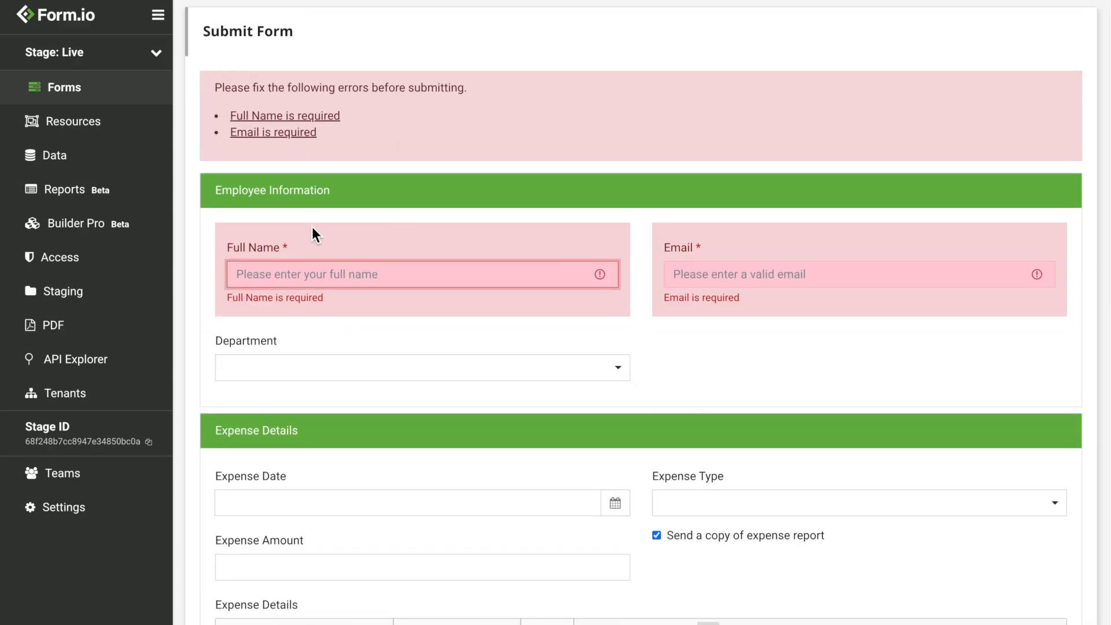
- Enter the employee's full name and email address in the Employee Information section
{"action": "type", "text": "Joe Smith"}
{"action": "key", "text": "Tab"}
{"action": "type", "text": "joe@example.com"}
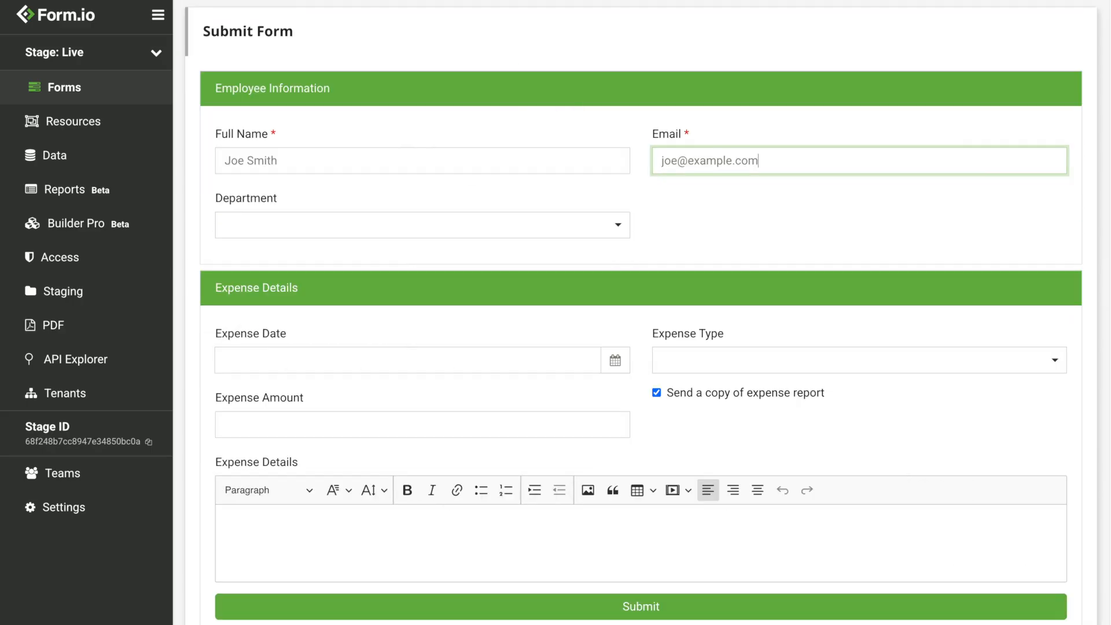